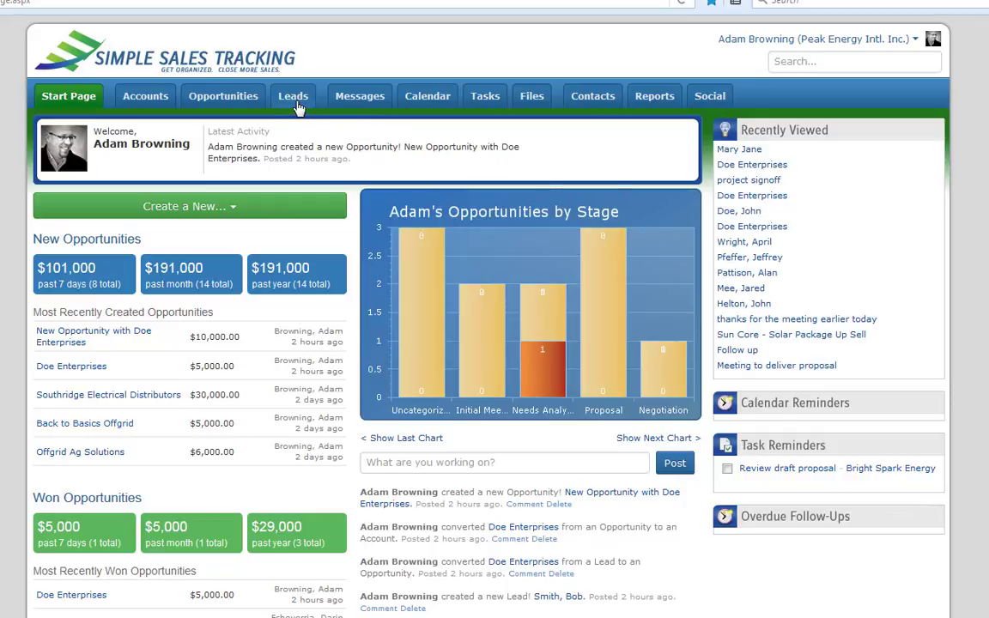
# Step: Open the Doe Enterprises account for editing and set its lead source to Web
pyautogui.click(153, 95)
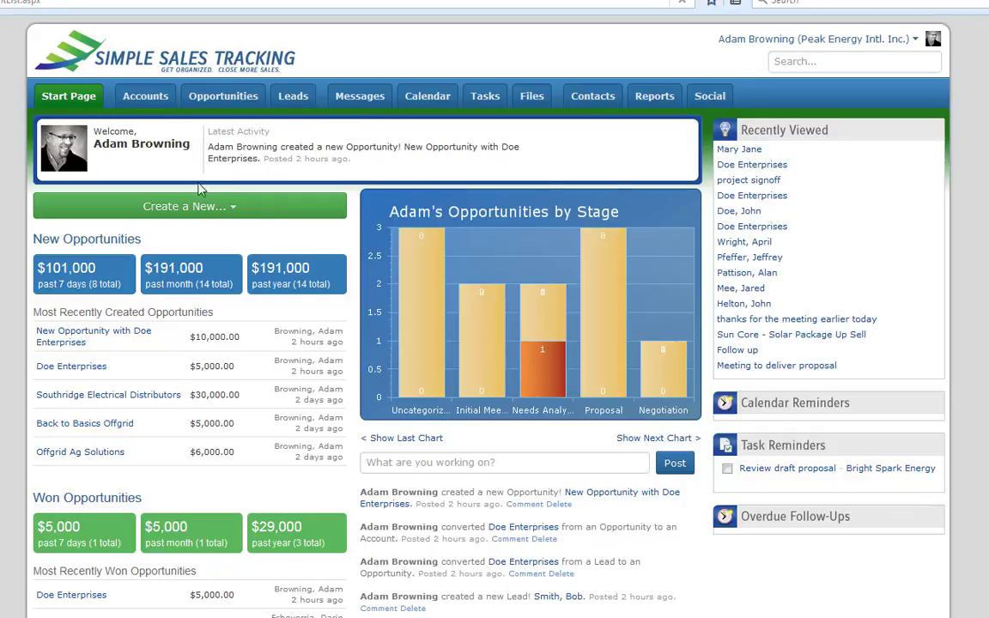
pyautogui.click(105, 269)
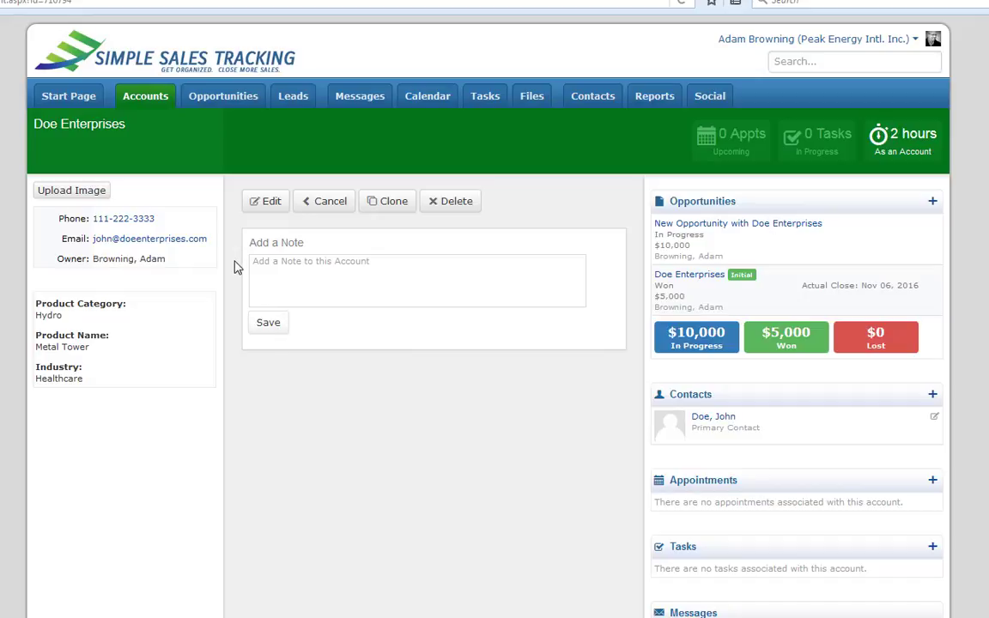
pyautogui.click(267, 203)
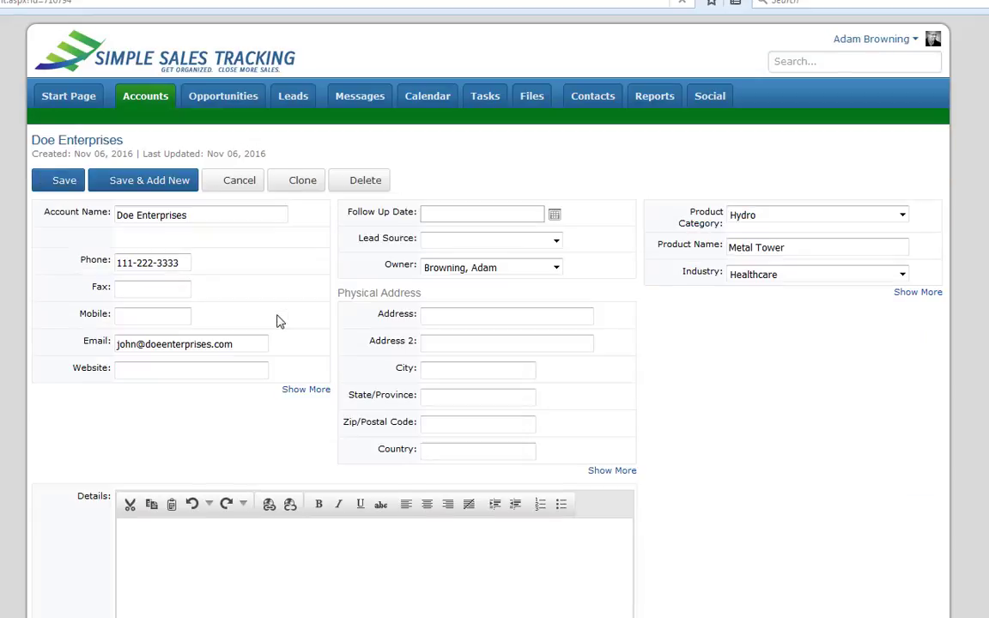
pyautogui.click(483, 243)
pyautogui.click(438, 274)
# Step: Fill in the account's physical address with the street, city, state, zip code and country
pyautogui.click(461, 316)
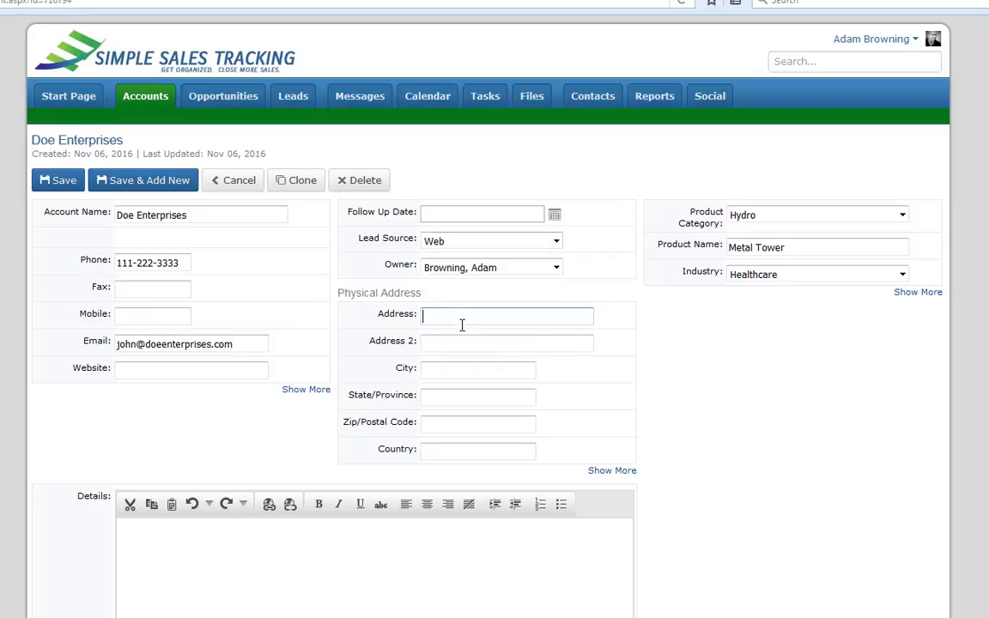
pyautogui.write('123 Somewhere')
pyautogui.press('Tab')
pyautogui.press('Tab')
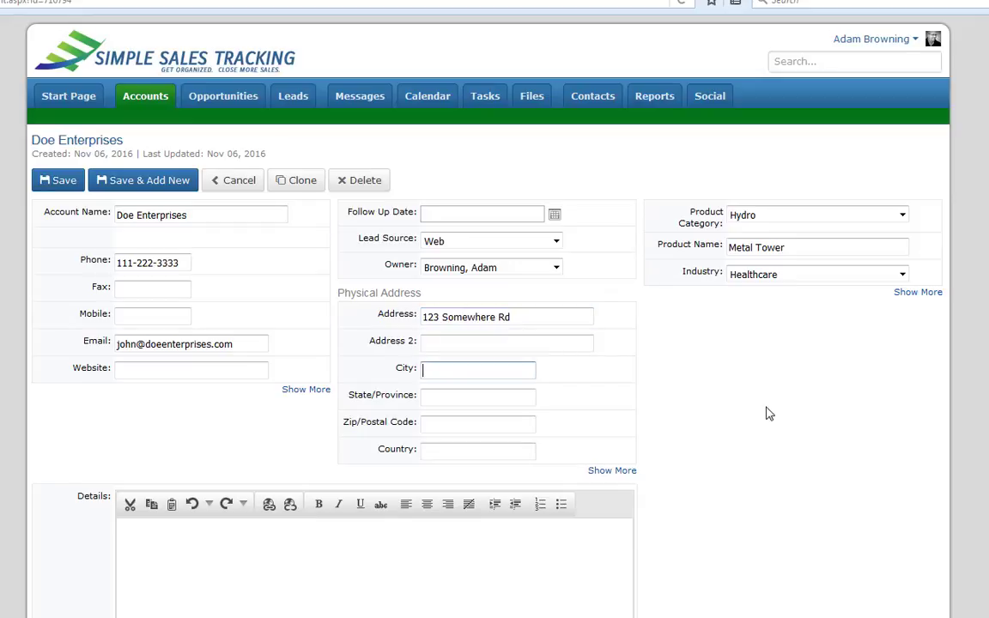
pyautogui.write('City')
pyautogui.press('Tab')
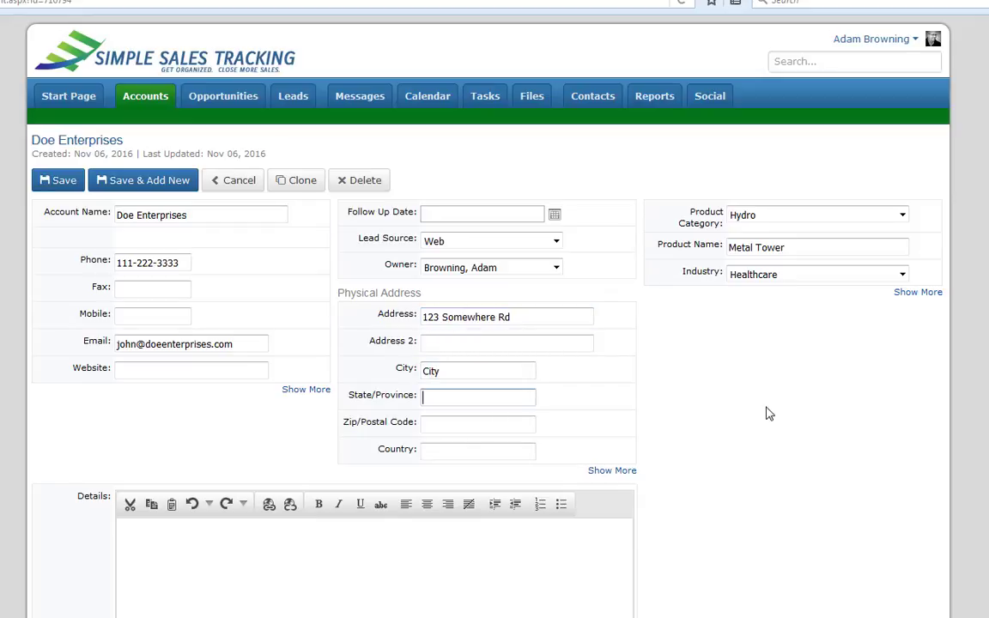
pyautogui.write('State')
pyautogui.press('Tab')
pyautogui.write('Z')
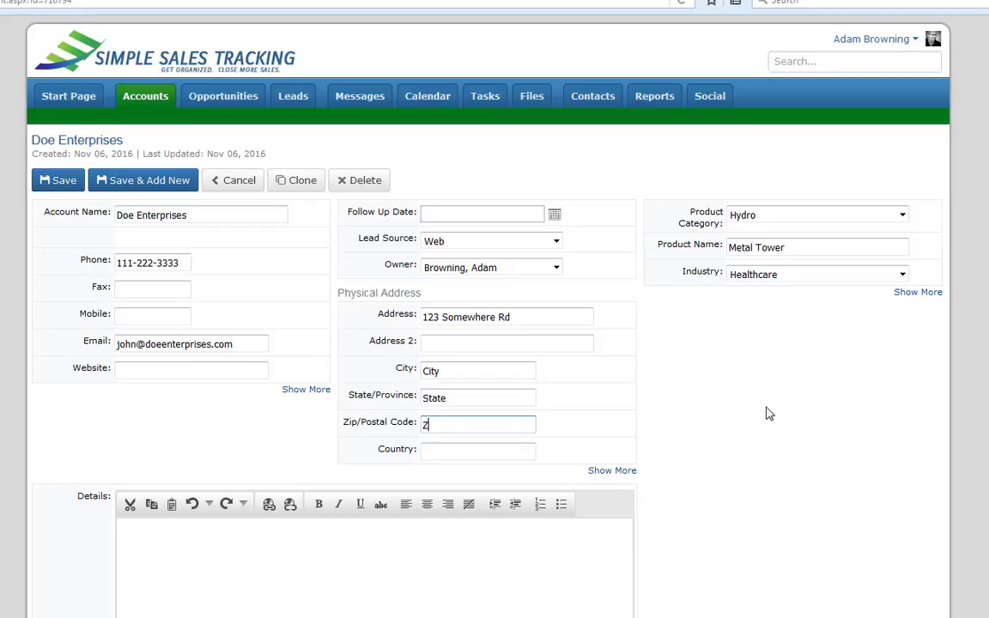
pyautogui.write('ip')
pyautogui.press('Tab')
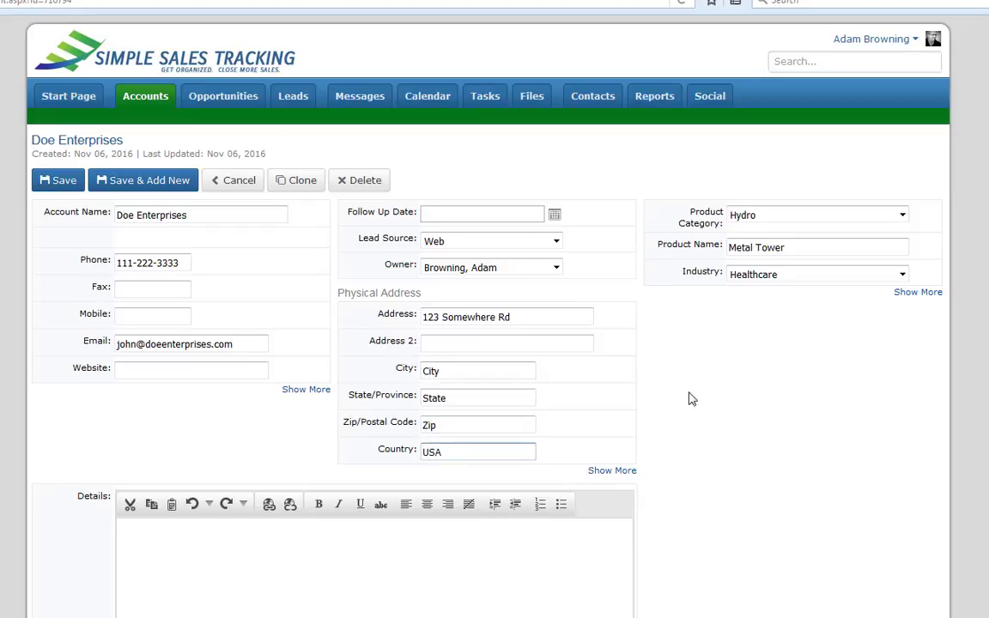
# Step: Enter # as the account's LinkedIn value, expand the additional address fields and save the account
pyautogui.click(925, 292)
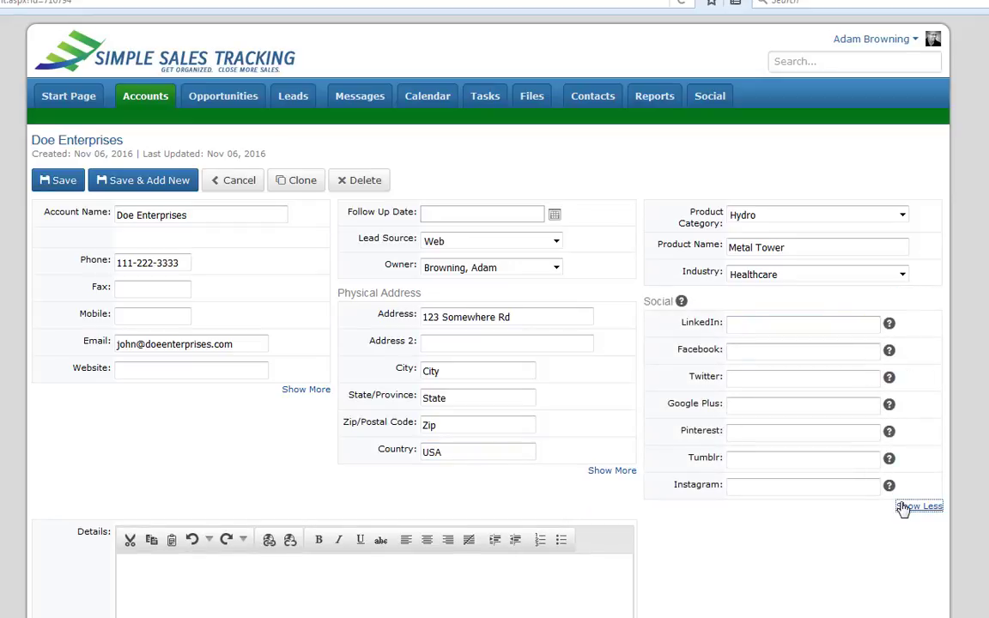
pyautogui.click(733, 323)
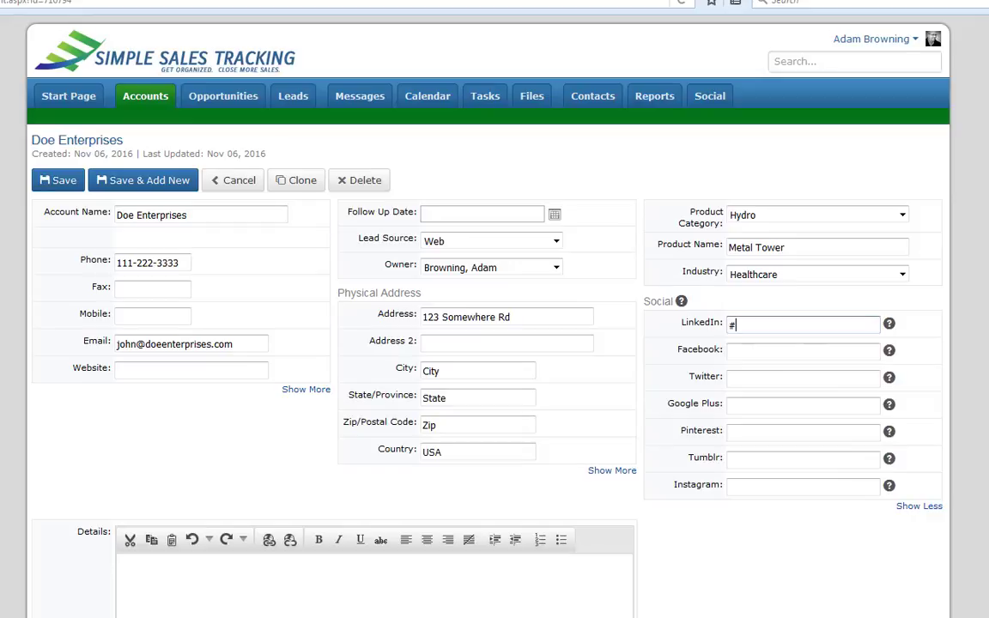
pyautogui.click(614, 471)
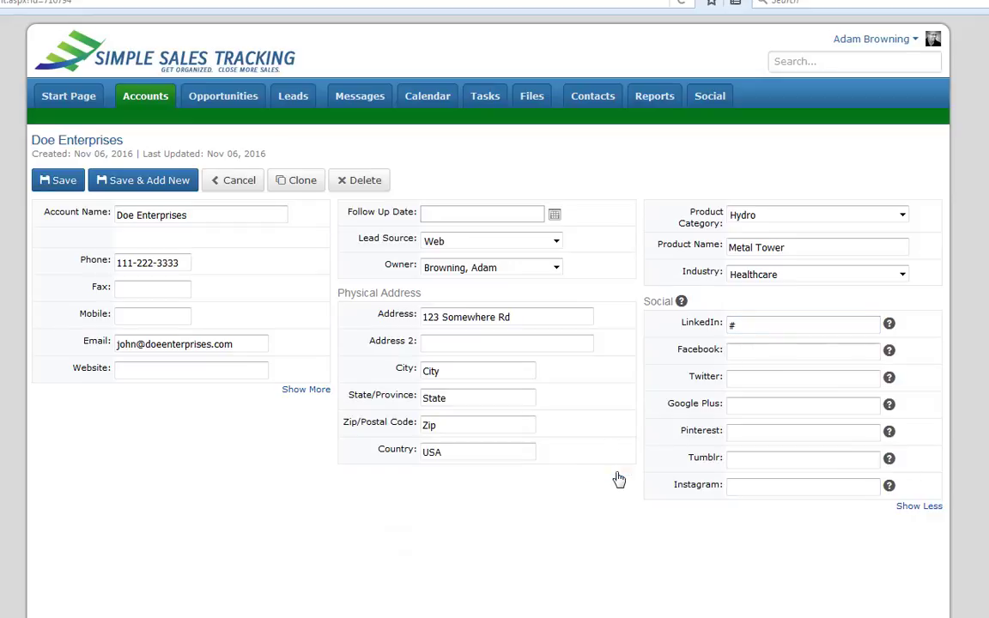
pyautogui.scroll(-3, 441, 360)
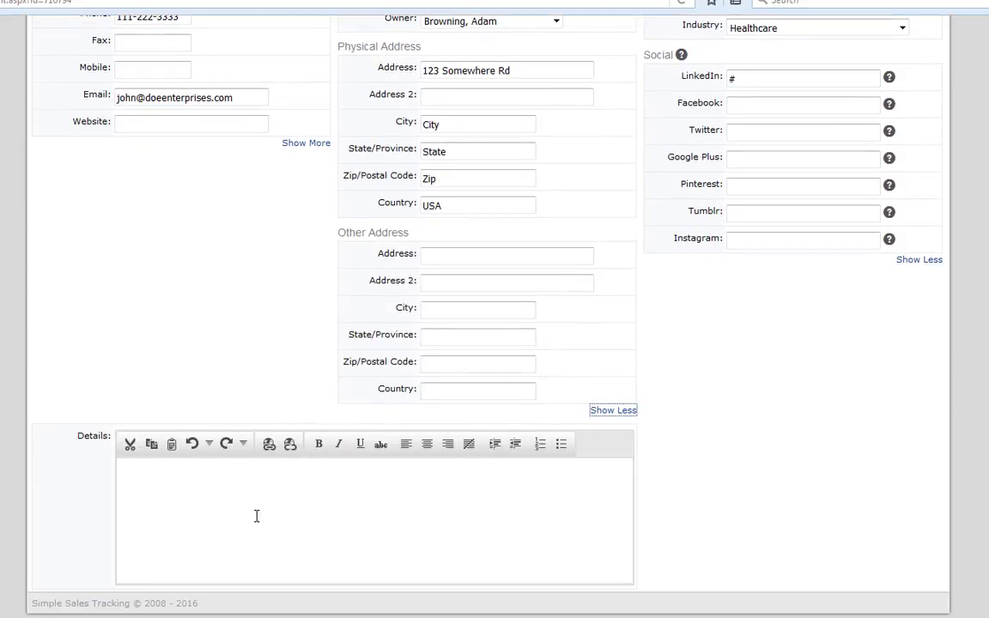
pyautogui.click(456, 517)
pyautogui.scroll(2, 444, 490)
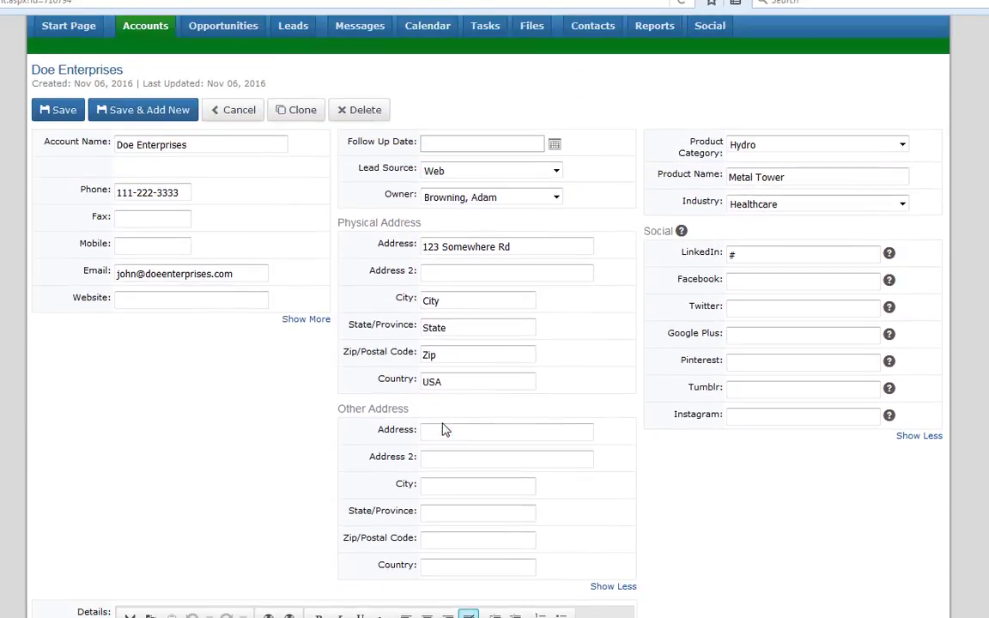
pyautogui.click(55, 108)
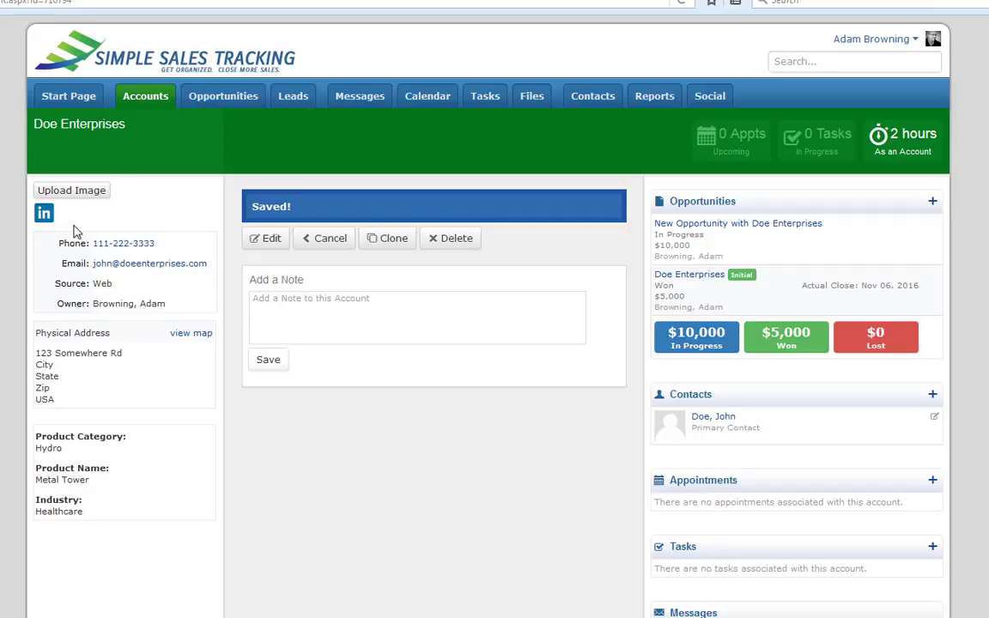
# Step: Upload the Peak Energy logo as the Doe Enterprises account's image
pyautogui.moveTo(88, 243); pyautogui.dragTo(99, 508)
pyautogui.click(99, 508)
pyautogui.click(99, 197)
pyautogui.press('Escape')
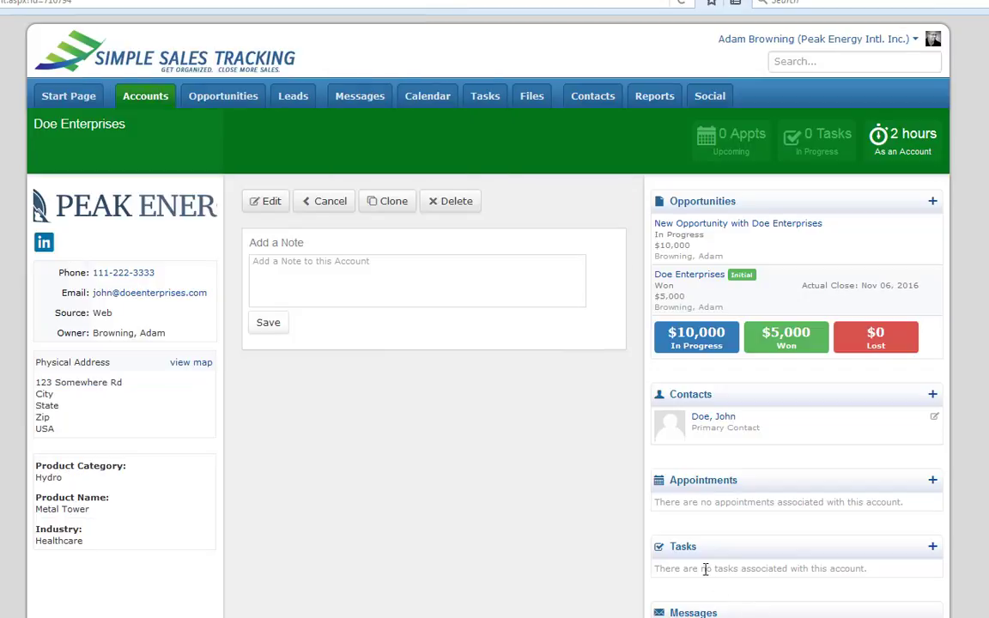
# Step: Delete the logo image from the Doe Enterprises account and confirm the deletion
pyautogui.moveTo(101, 195)
pyautogui.click(207, 195)
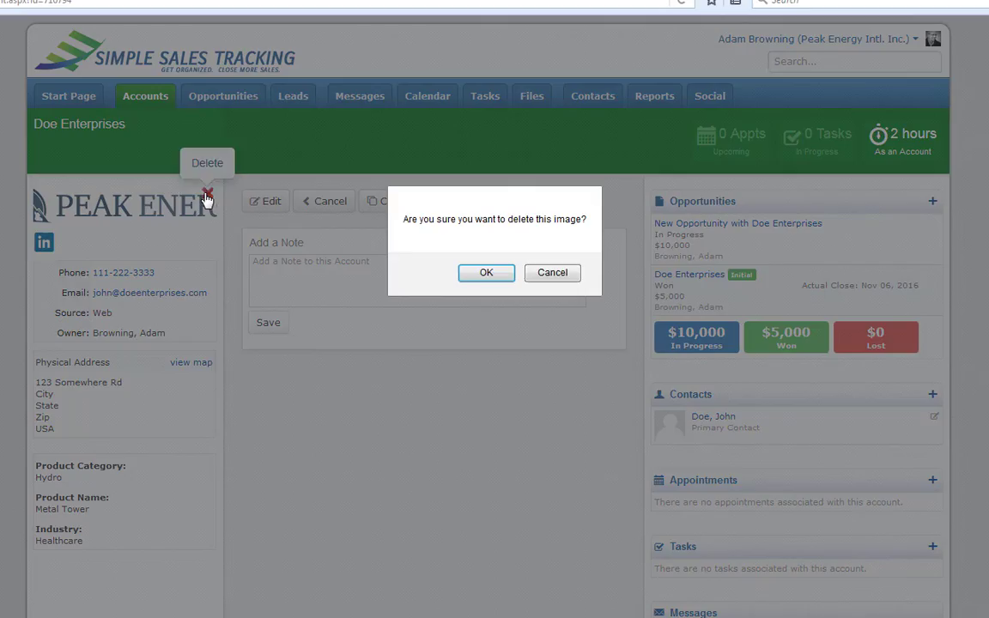
pyautogui.click(439, 246)
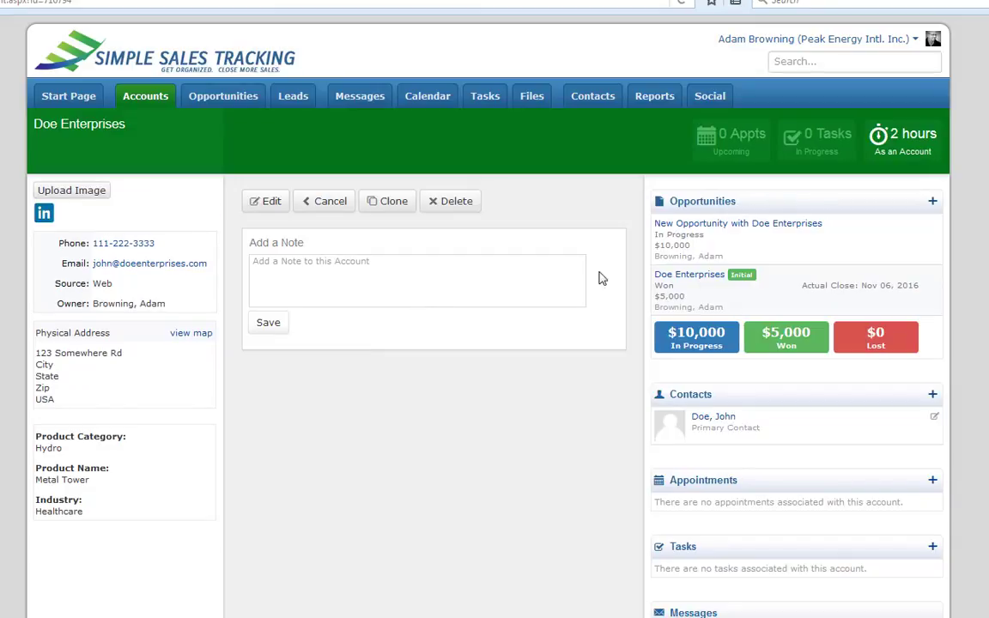
# Step: Add a new contact to the account with the person's name, the Customer role and the note Product Specialist
pyautogui.moveTo(703, 430); pyautogui.dragTo(698, 392)
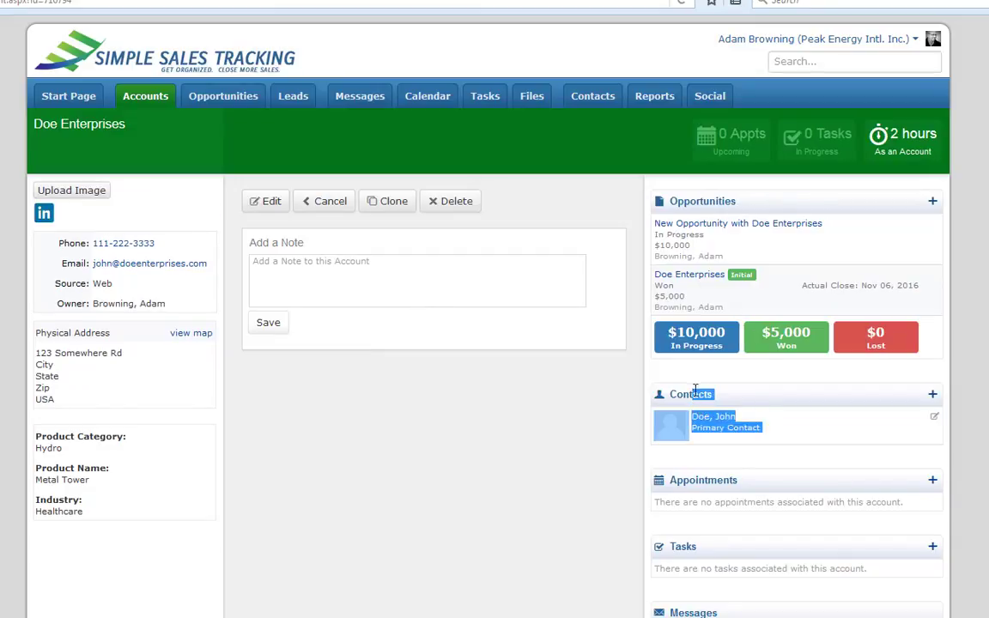
pyautogui.click(697, 388)
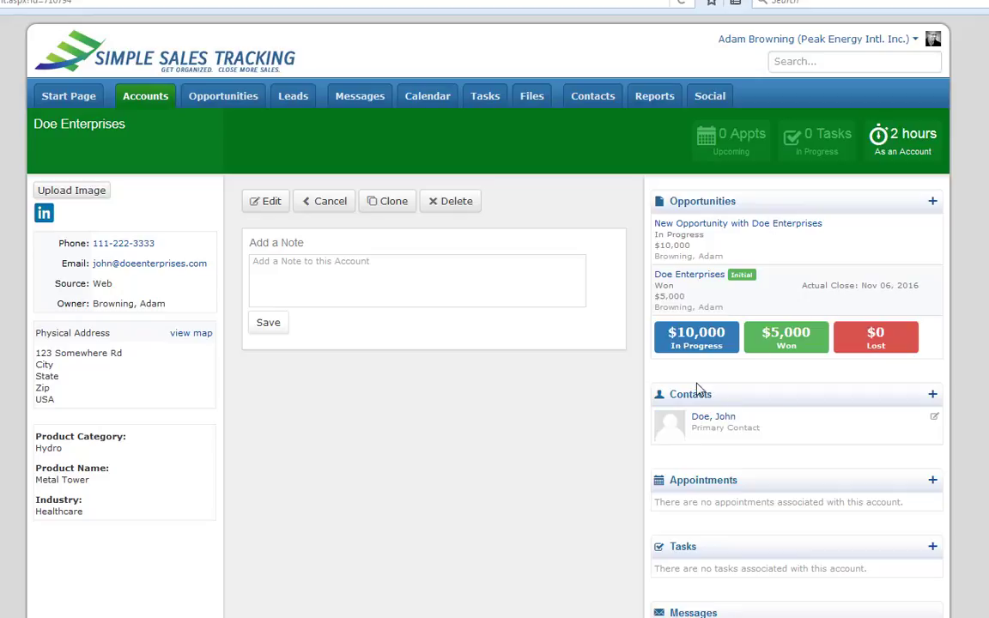
pyautogui.click(932, 396)
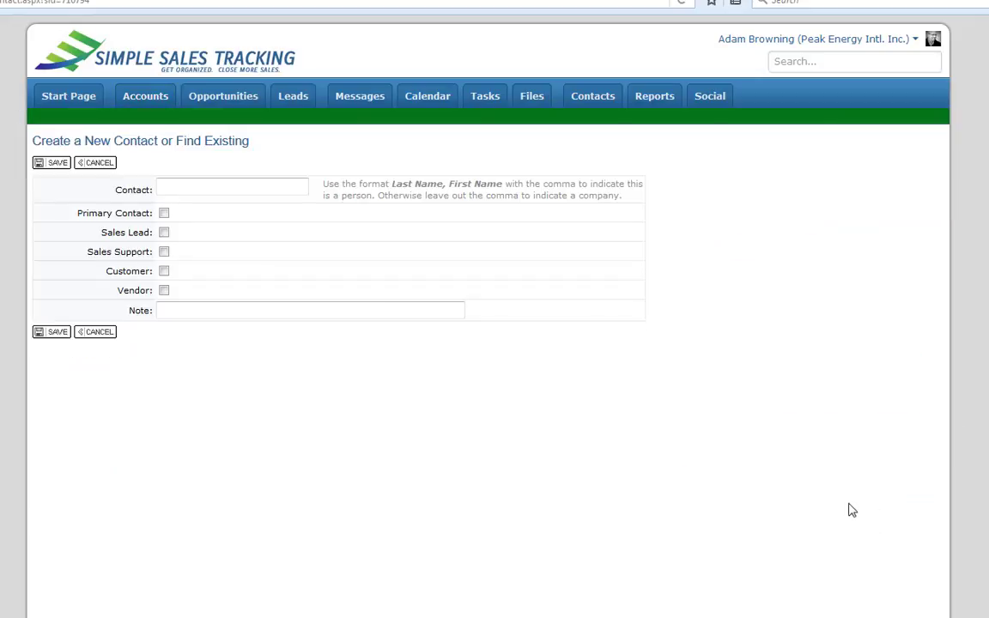
pyautogui.click(256, 187)
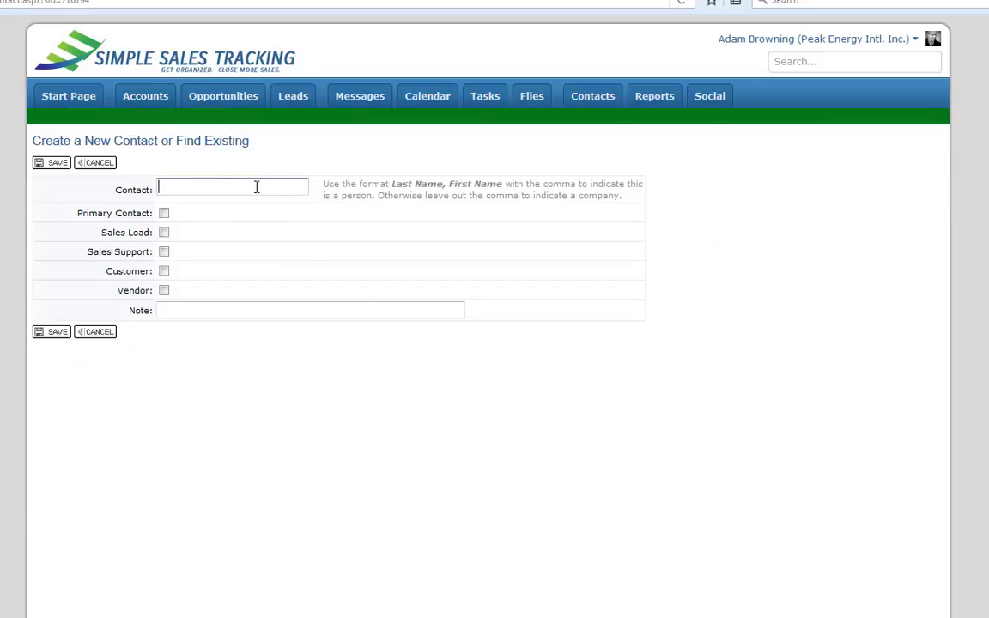
pyautogui.click(495, 335)
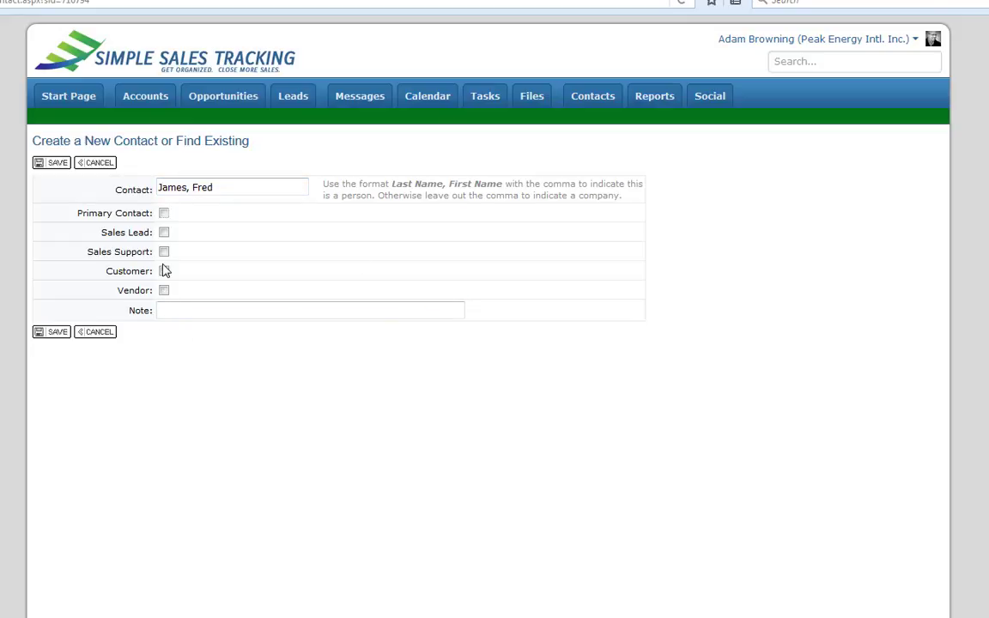
pyautogui.click(163, 271)
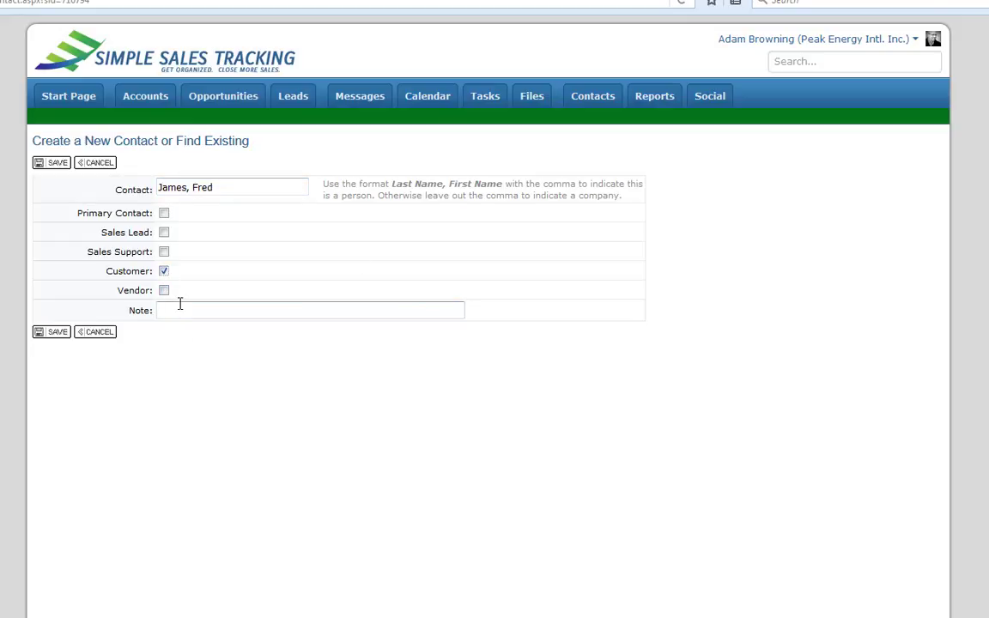
pyautogui.click(285, 311)
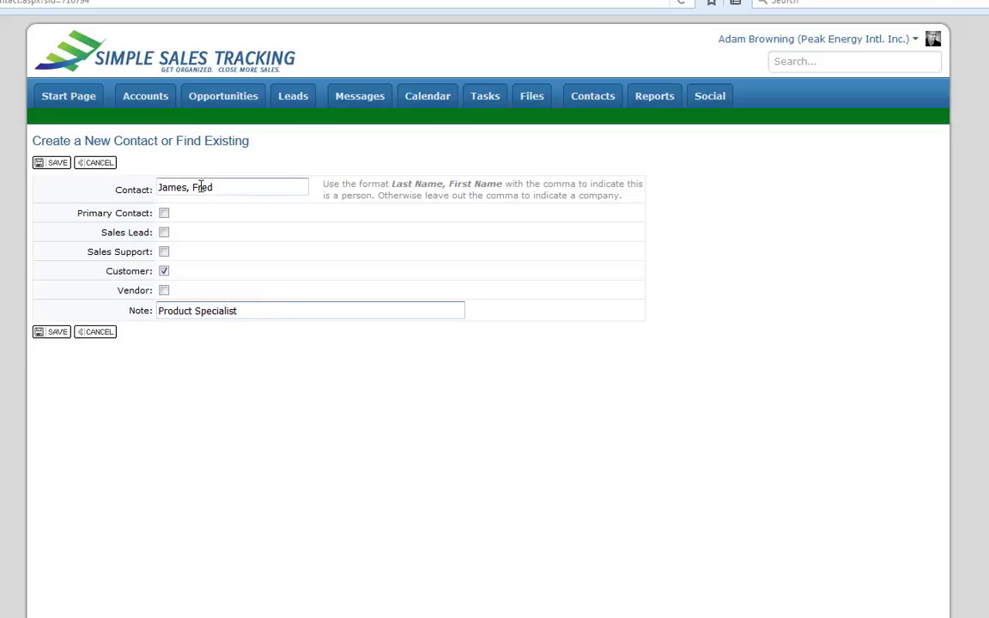
pyautogui.click(57, 163)
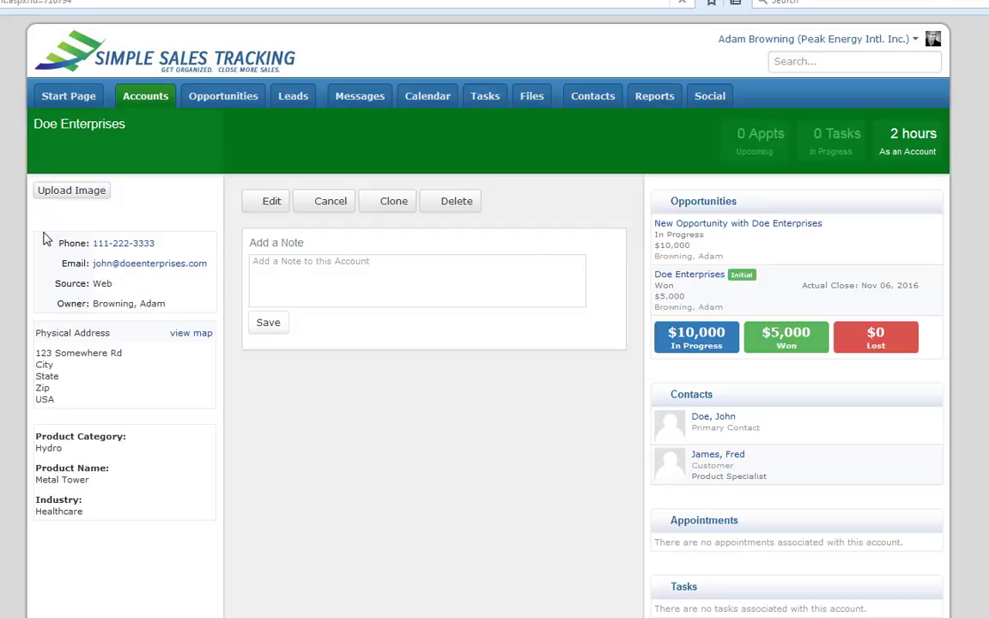
# Step: View the newly added contact's own record in a separate browser tab and close it
pyautogui.rightClick(731, 457)
pyautogui.click(754, 468)
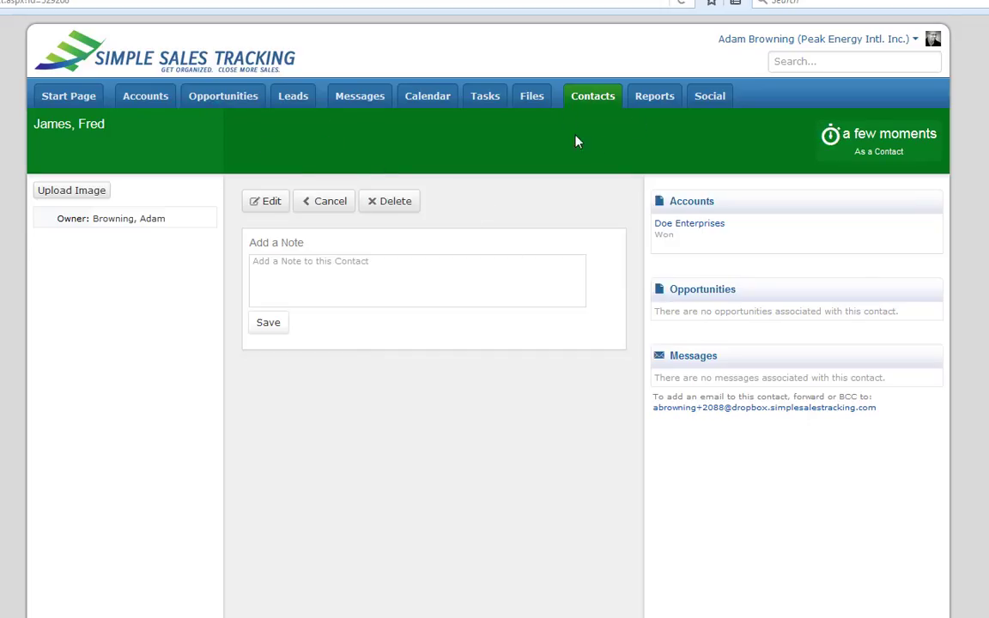
pyautogui.hotkey('ctrl', 'w')
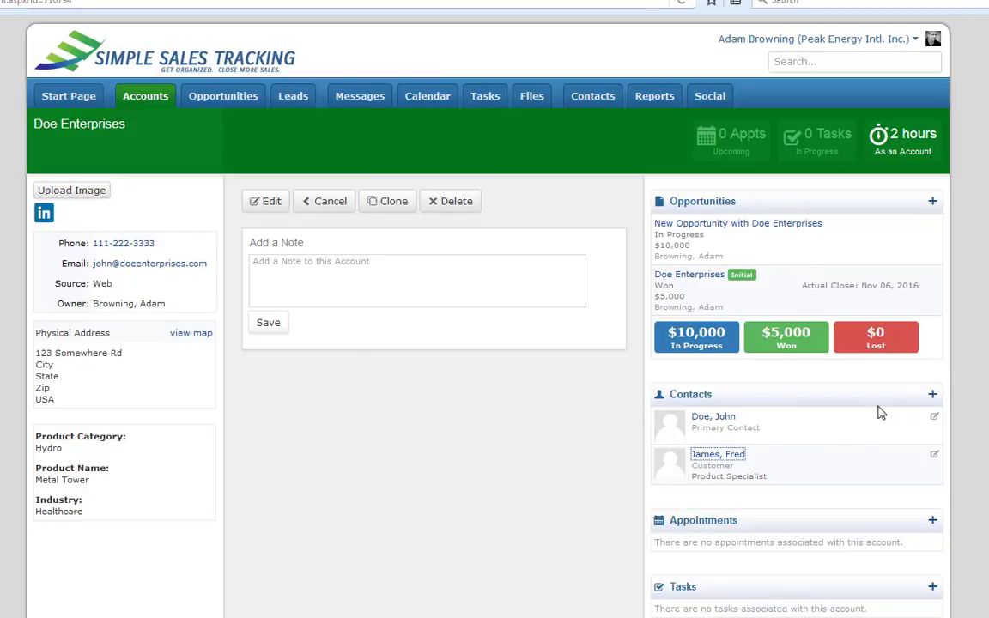
# Step: View the full Contacts list in a separate browser tab and return to the Doe Enterprises account
pyautogui.rightClick(576, 92)
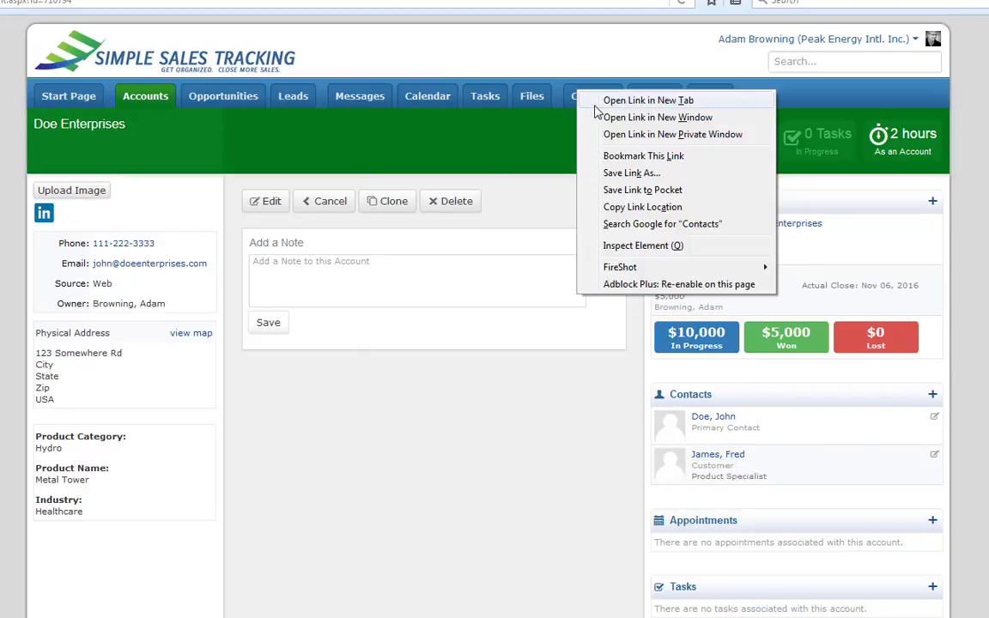
pyautogui.click(598, 104)
pyautogui.click(77, 1)
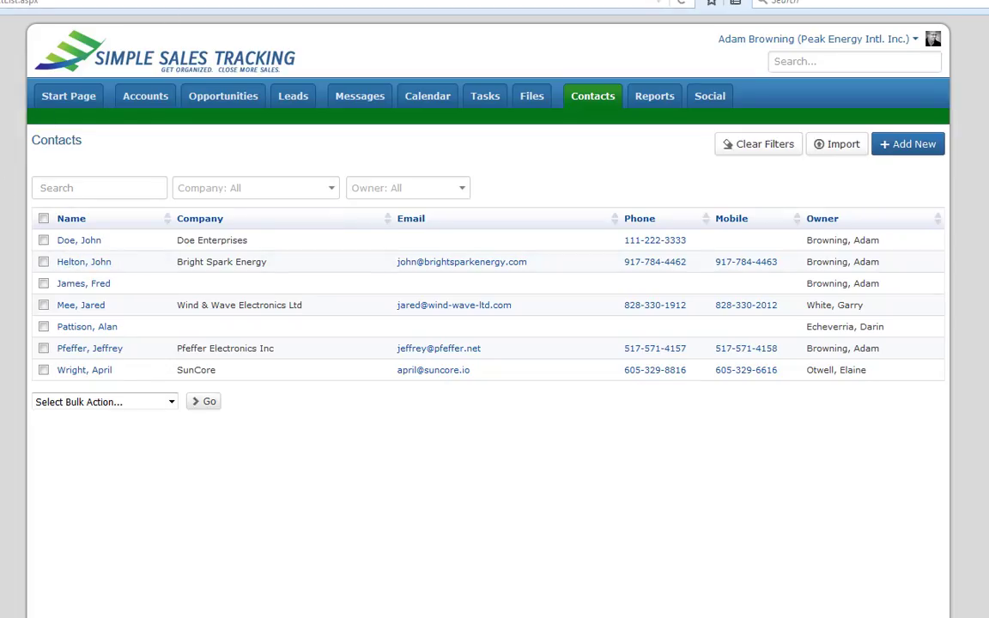
pyautogui.click(117, 2)
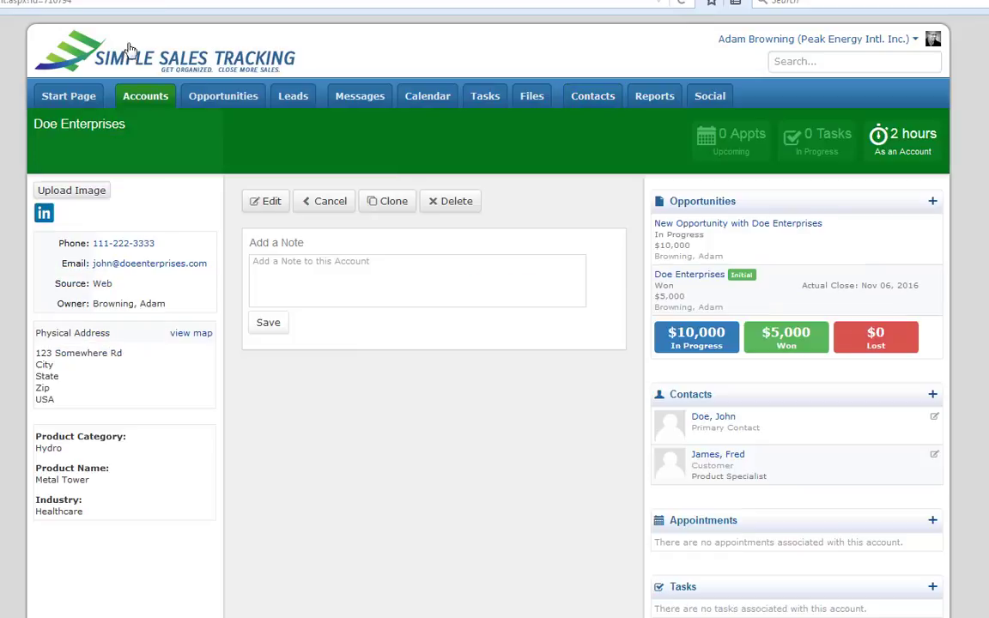
# Step: Look up and pick an existing contact for the account by partial last name, and cancel adding it
pyautogui.click(934, 395)
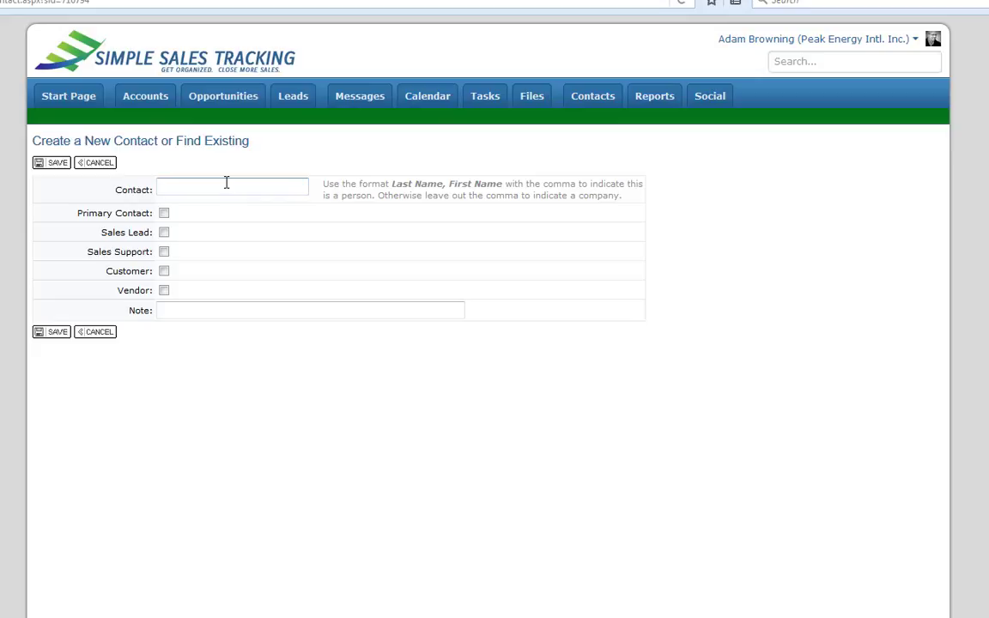
pyautogui.click(227, 183)
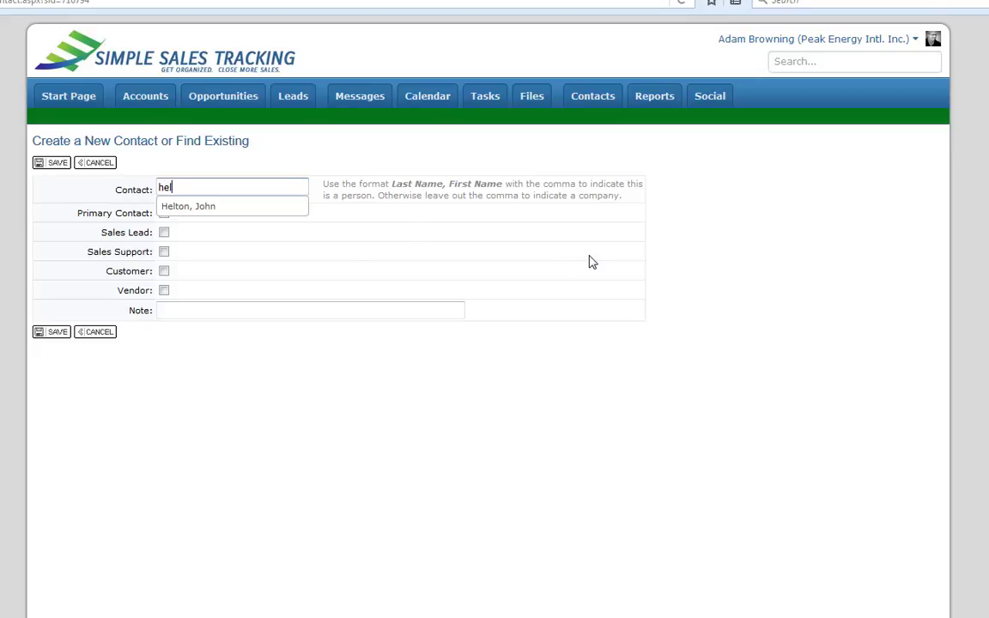
pyautogui.click(209, 210)
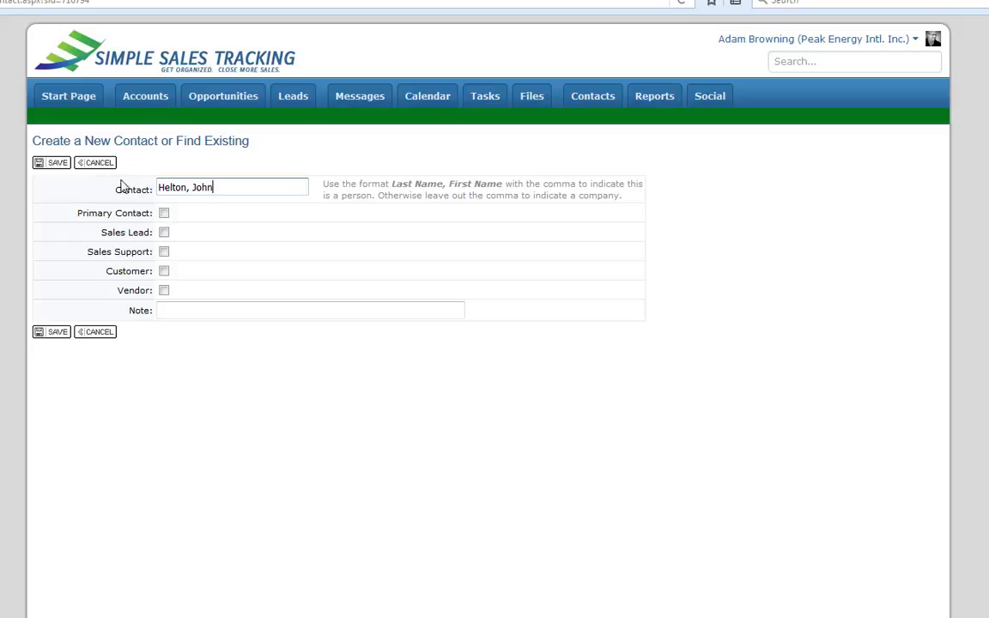
pyautogui.click(96, 163)
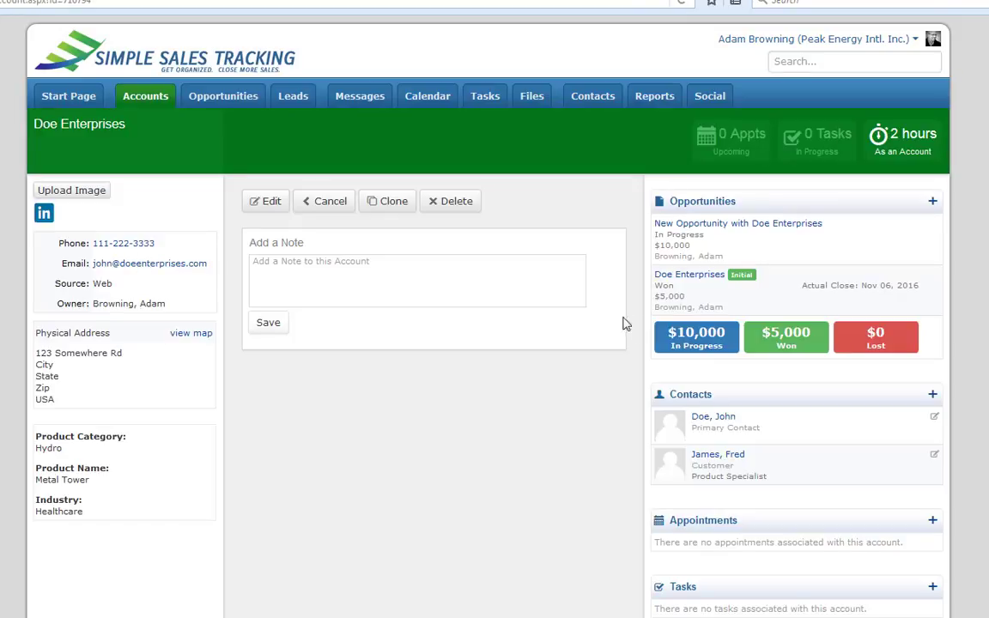
# Step: Start a new Meeting appointment from the Doe Enterprises account, with a subject about meeting the primary contact
pyautogui.scroll(-3, 635, 313)
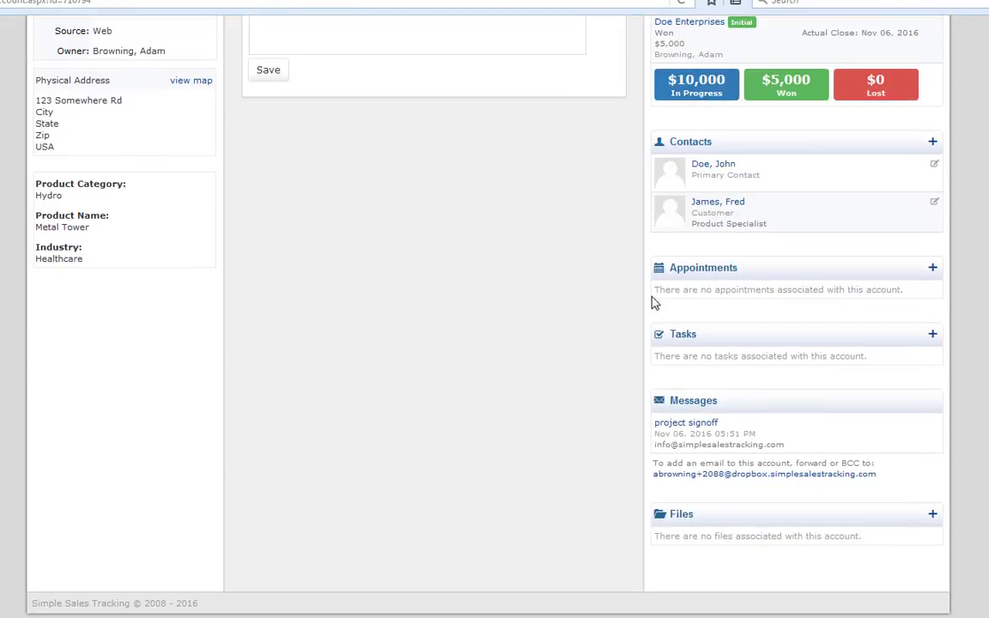
pyautogui.click(932, 267)
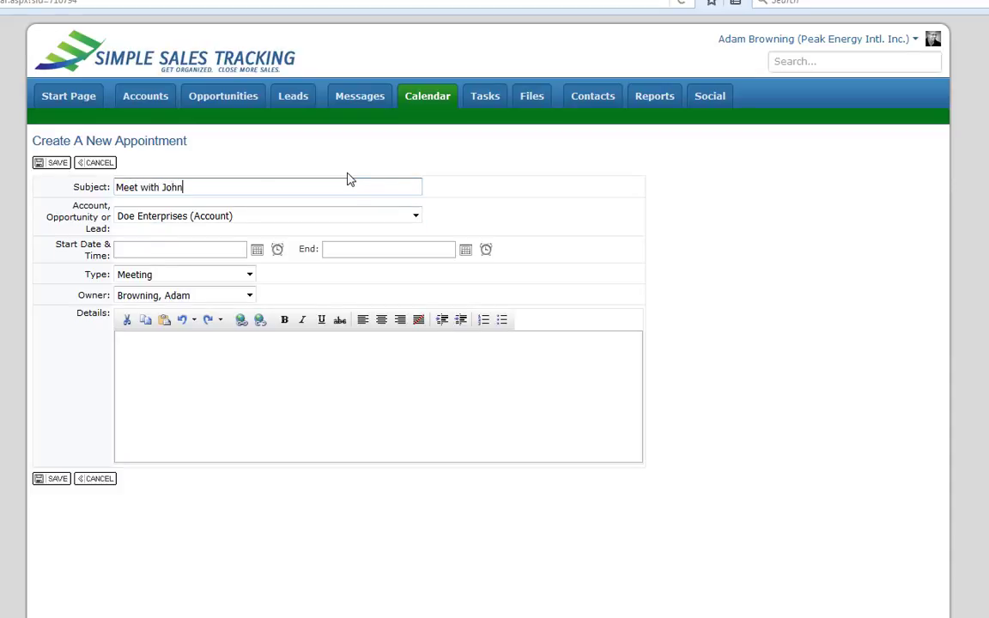
pyautogui.click(194, 275)
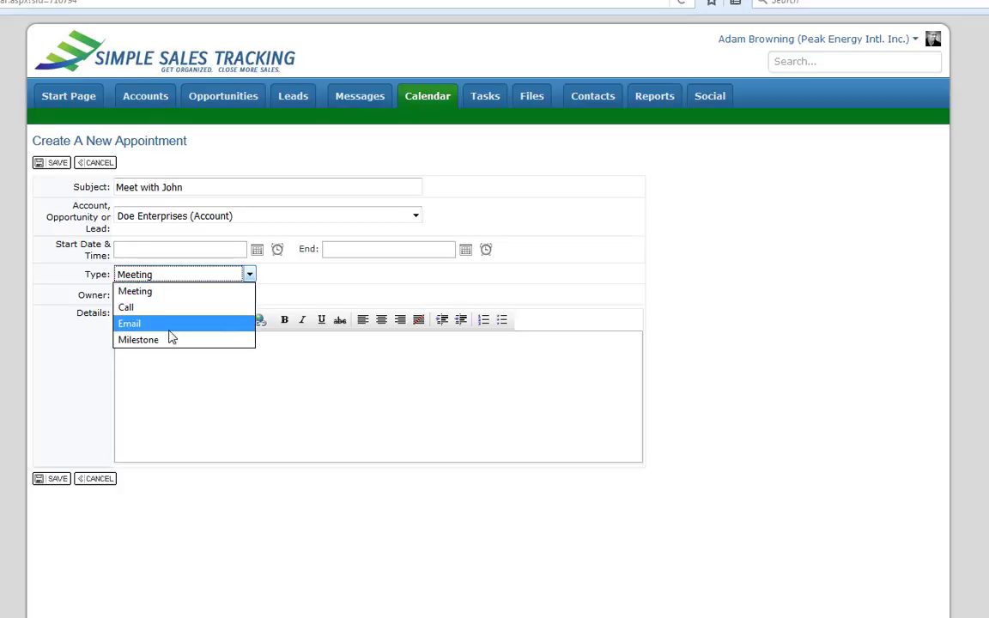
pyautogui.click(212, 399)
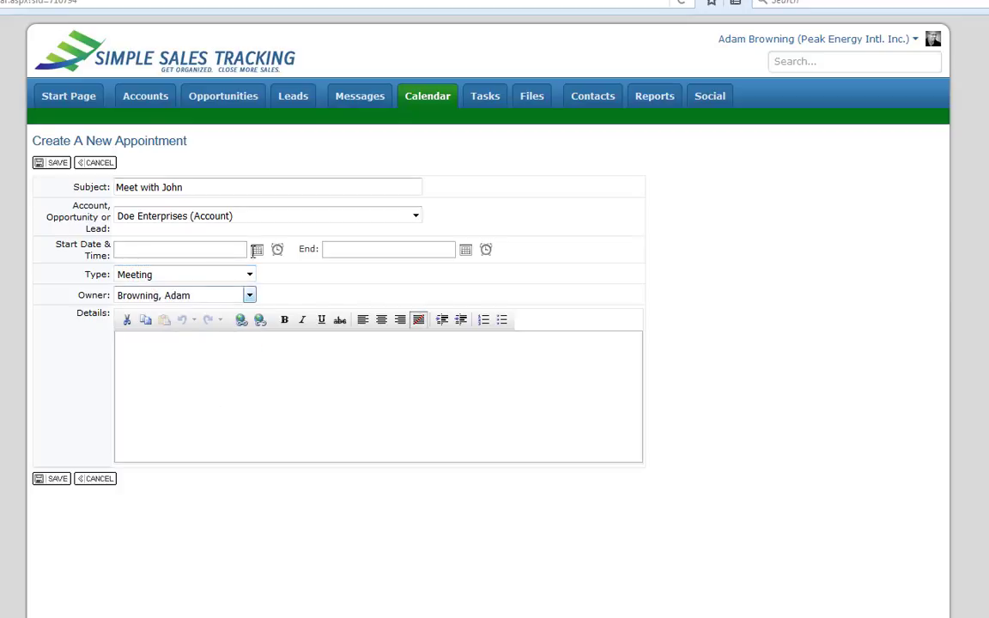
# Step: Schedule the appointment for Nov 15, 2016 from 11:00 AM to 12:00 PM and save it
pyautogui.click(258, 249)
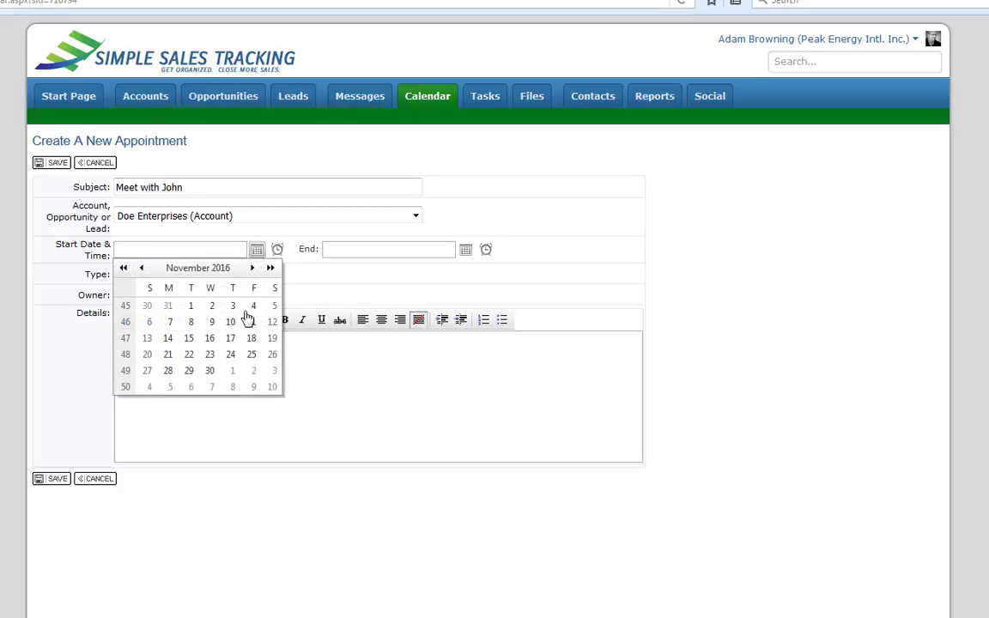
pyautogui.click(190, 337)
pyautogui.click(278, 249)
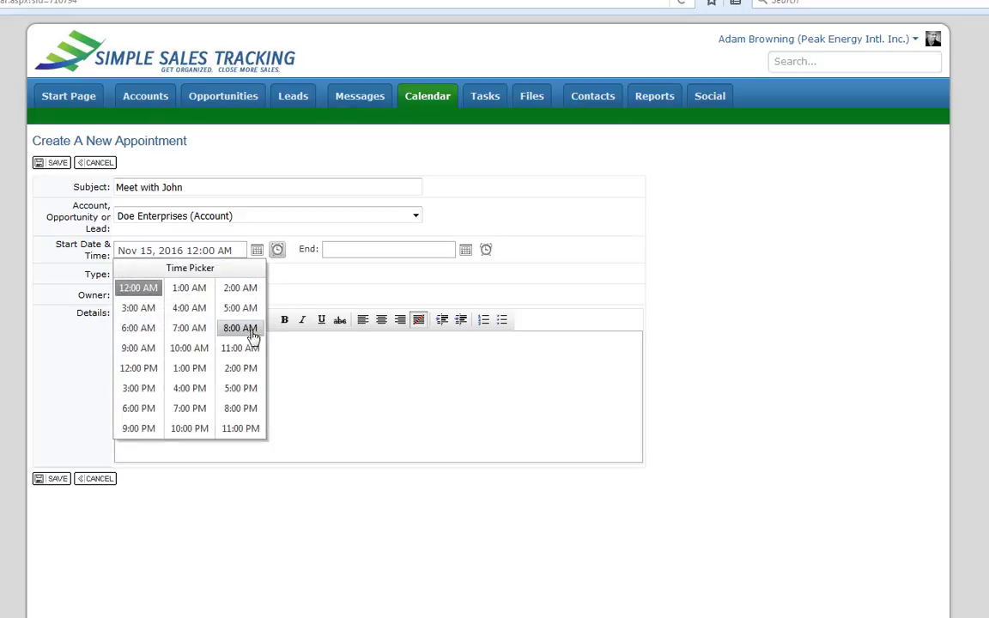
pyautogui.click(240, 348)
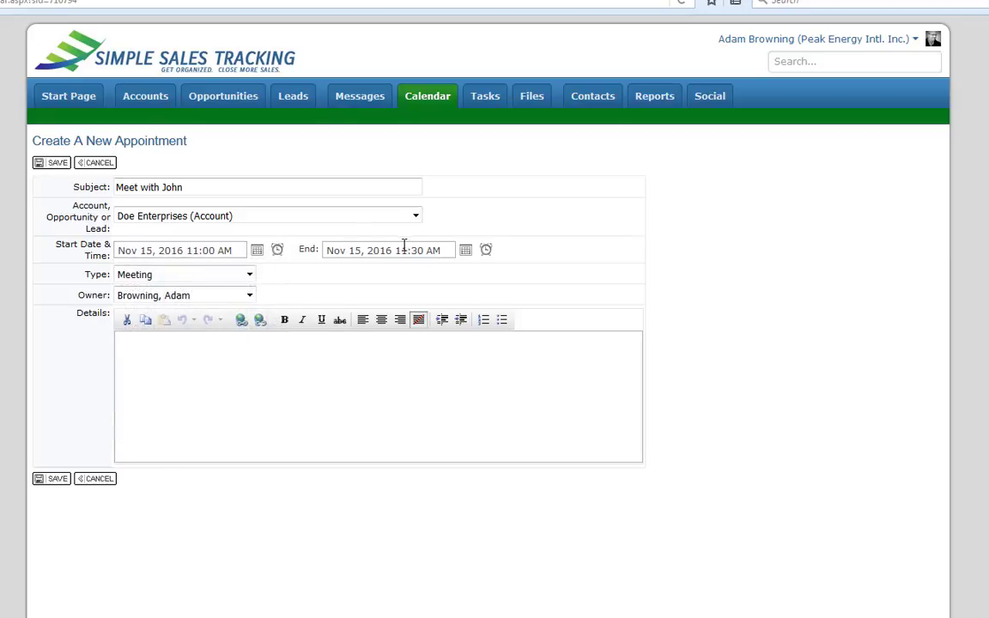
pyautogui.click(485, 251)
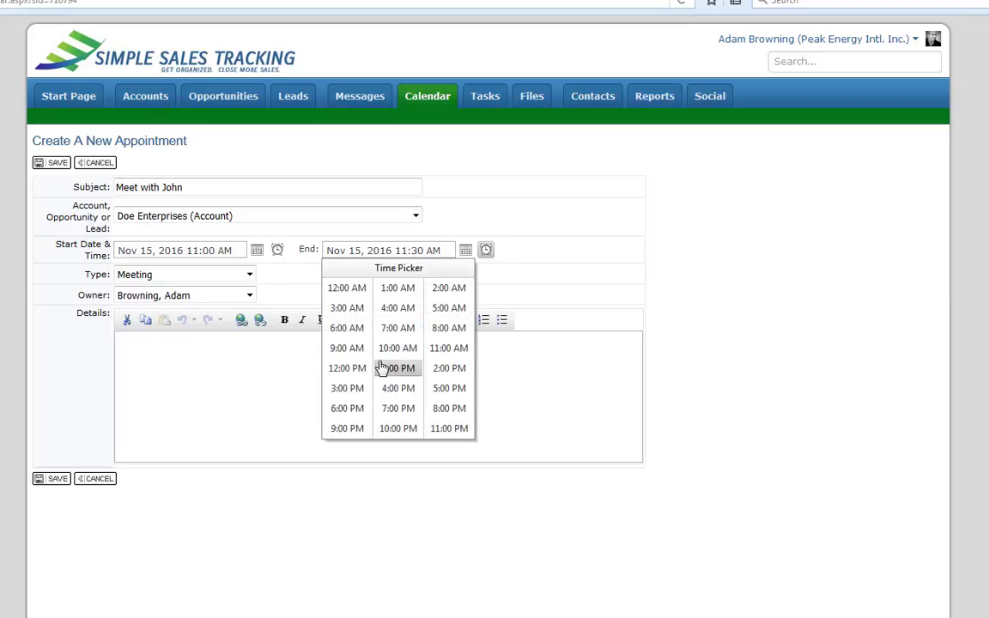
pyautogui.click(354, 367)
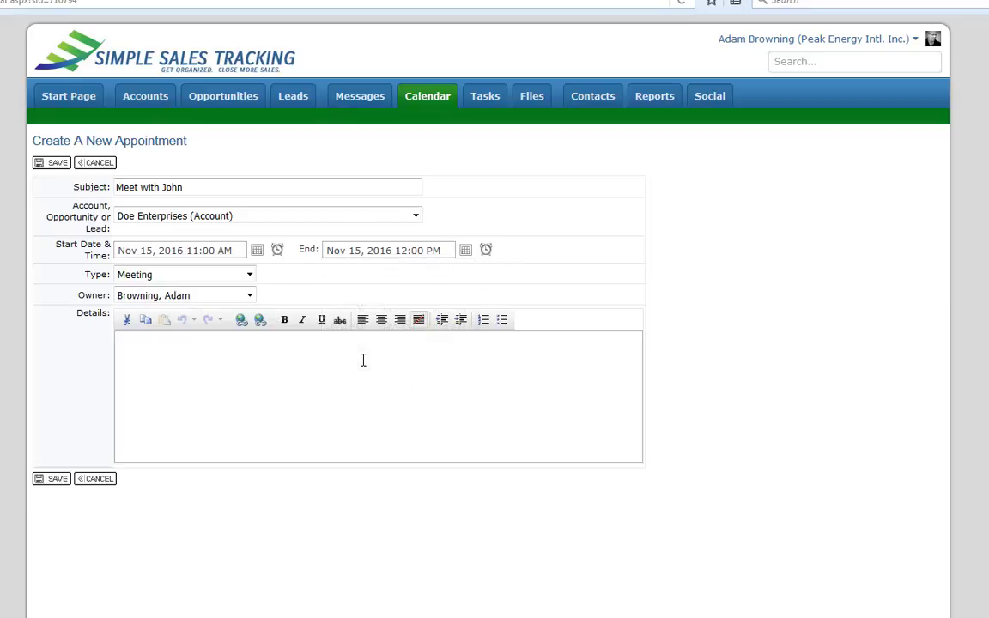
pyautogui.click(52, 163)
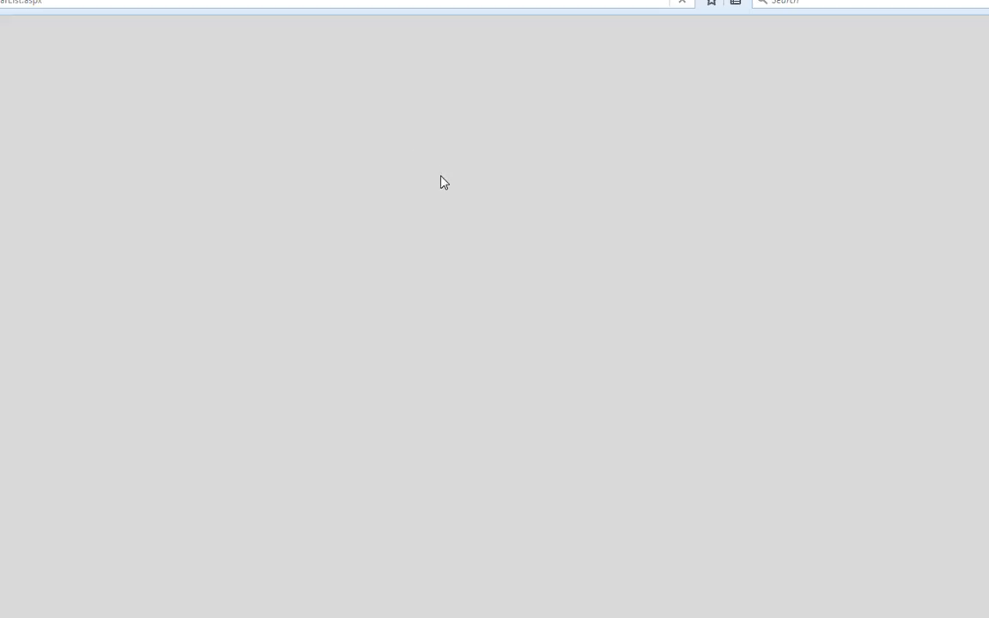
# Step: Show the week of 11/13/2016 in the calendar and move the Tuesday meeting to 9:00 AM the same day
pyautogui.scroll(-3, 889, 223)
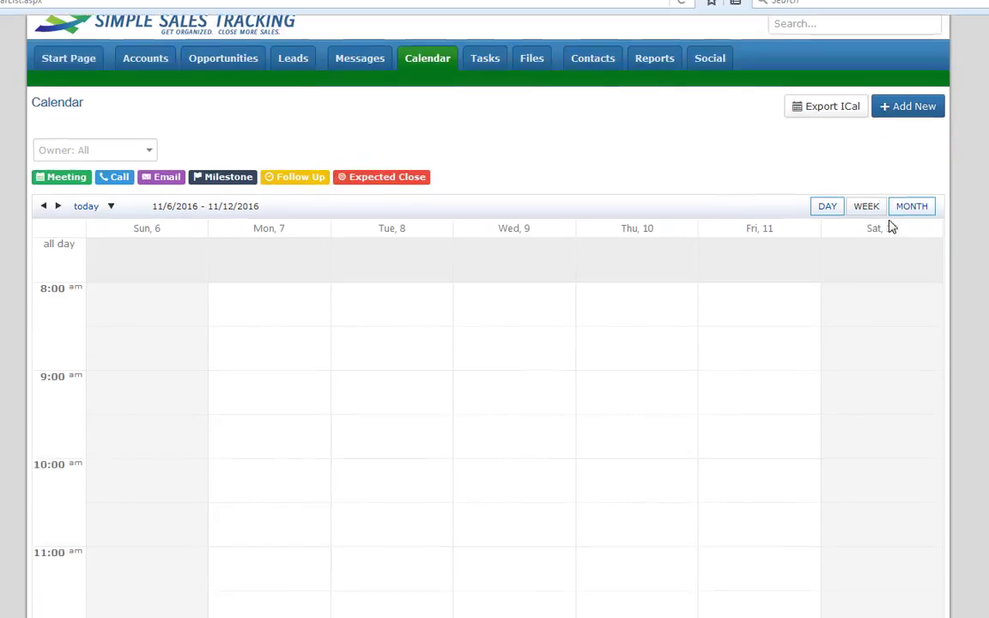
pyautogui.scroll(1, 484, 134)
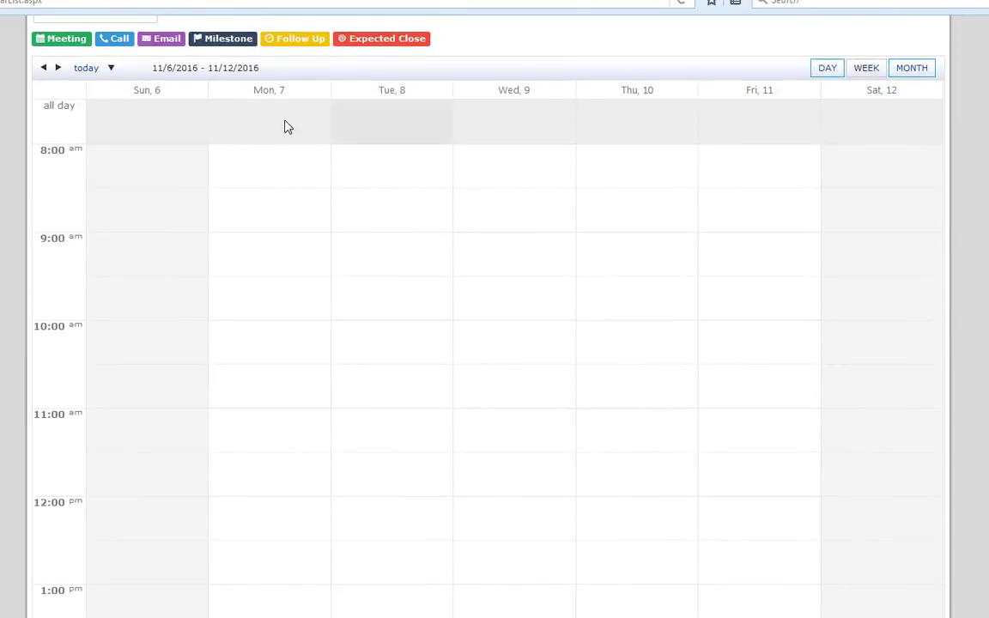
pyautogui.click(57, 67)
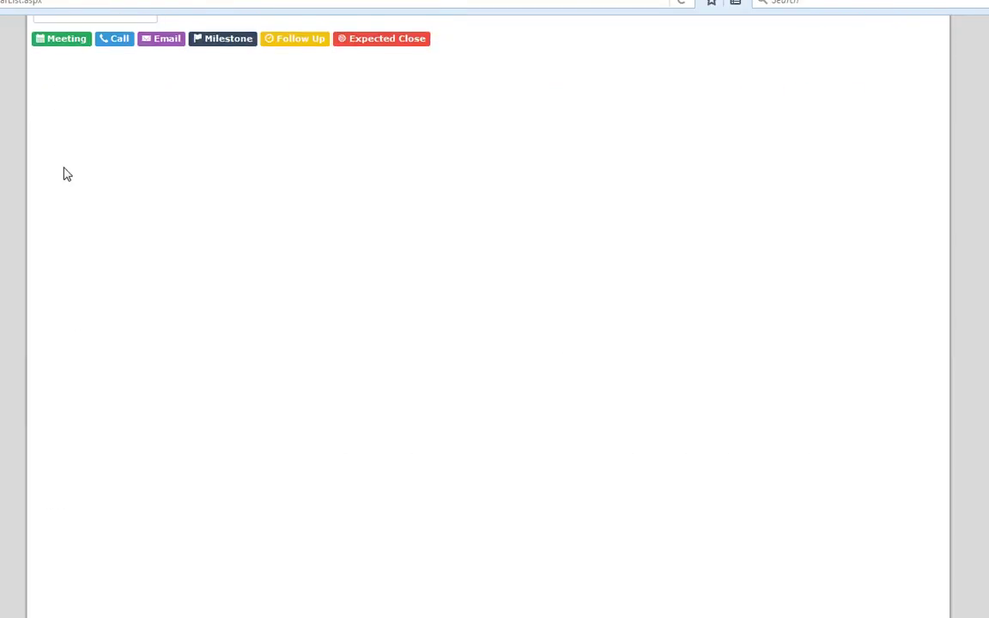
pyautogui.moveTo(417, 465)
pyautogui.mouseDown()
pyautogui.moveTo(391, 415)
pyautogui.moveTo(410, 449)
pyautogui.mouseUp()
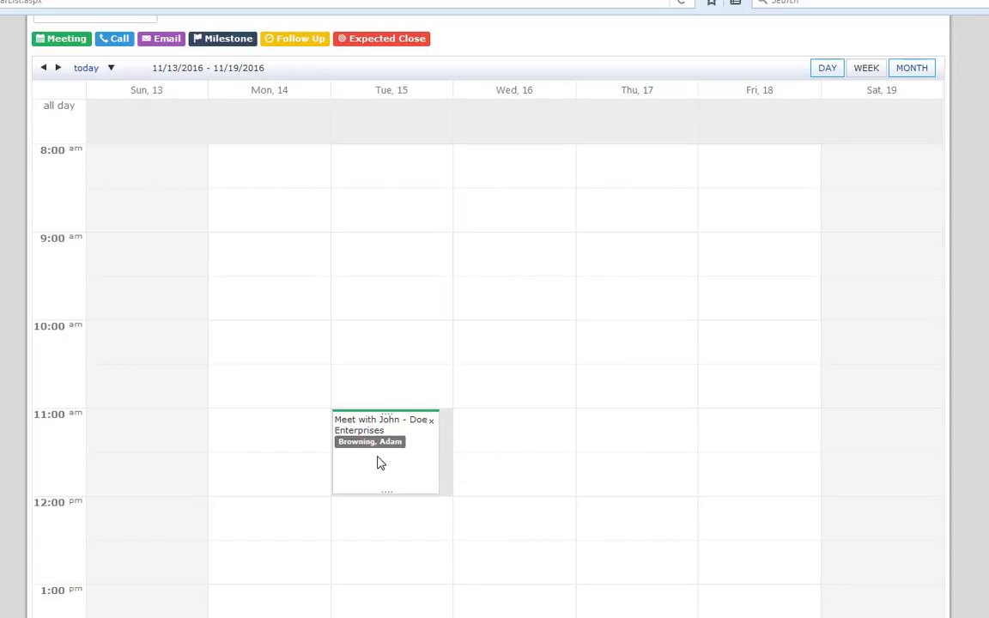
pyautogui.moveTo(368, 413)
pyautogui.mouseDown()
pyautogui.moveTo(368, 313)
pyautogui.moveTo(371, 412)
pyautogui.mouseUp()
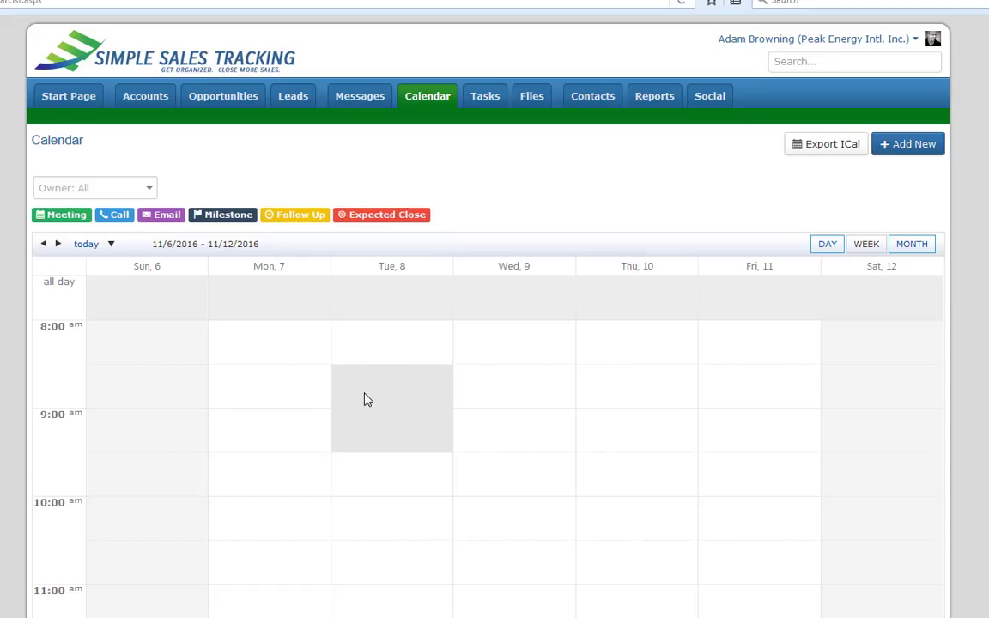
# Step: Reload the calendar and check the rescheduled meeting in the week of 11/13/2016
pyautogui.scroll(-5, 545, 429)
pyautogui.scroll(5, 540, 424)
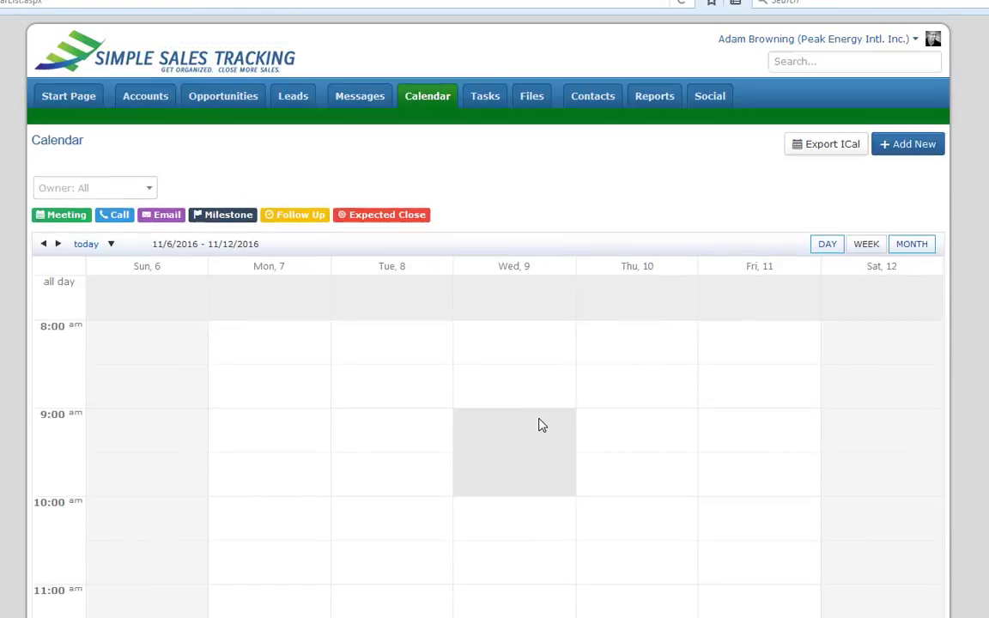
pyautogui.scroll(-1, 532, 403)
pyautogui.hotkey('ctrl', 'l')
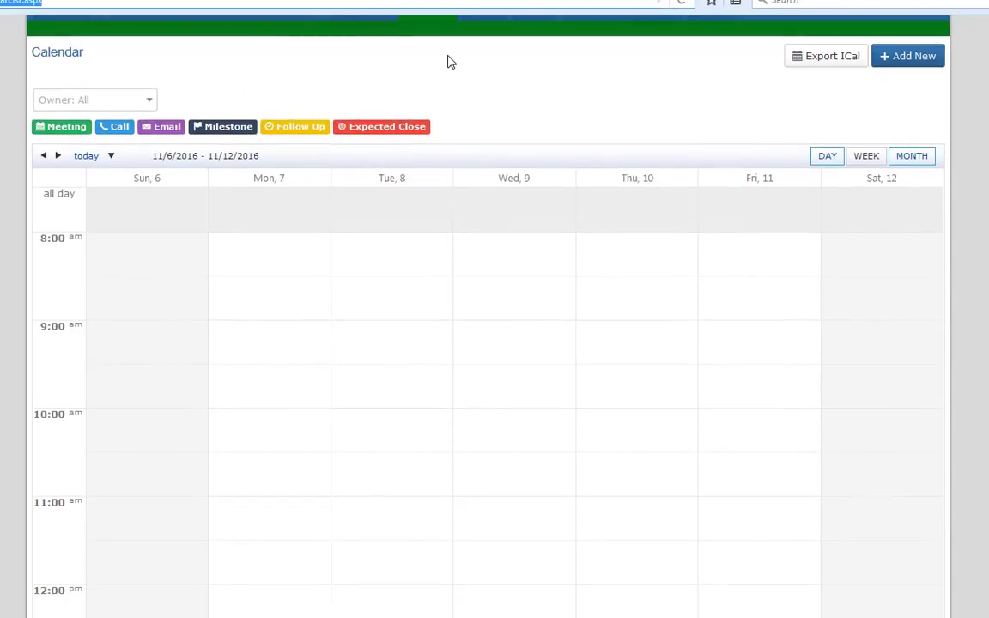
pyautogui.click(446, 62)
pyautogui.scroll(1, 377, 129)
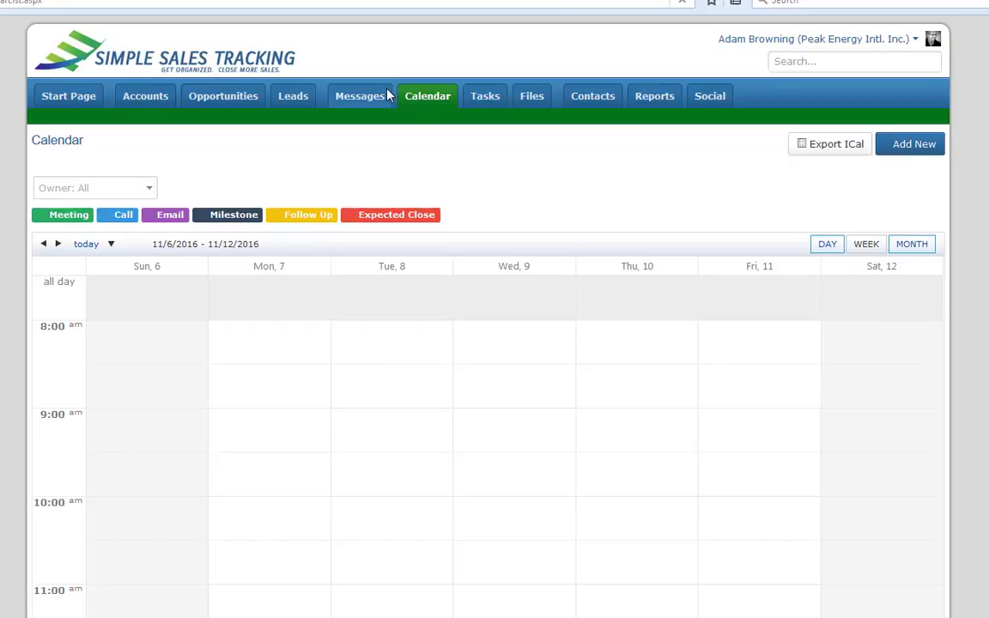
pyautogui.click(58, 245)
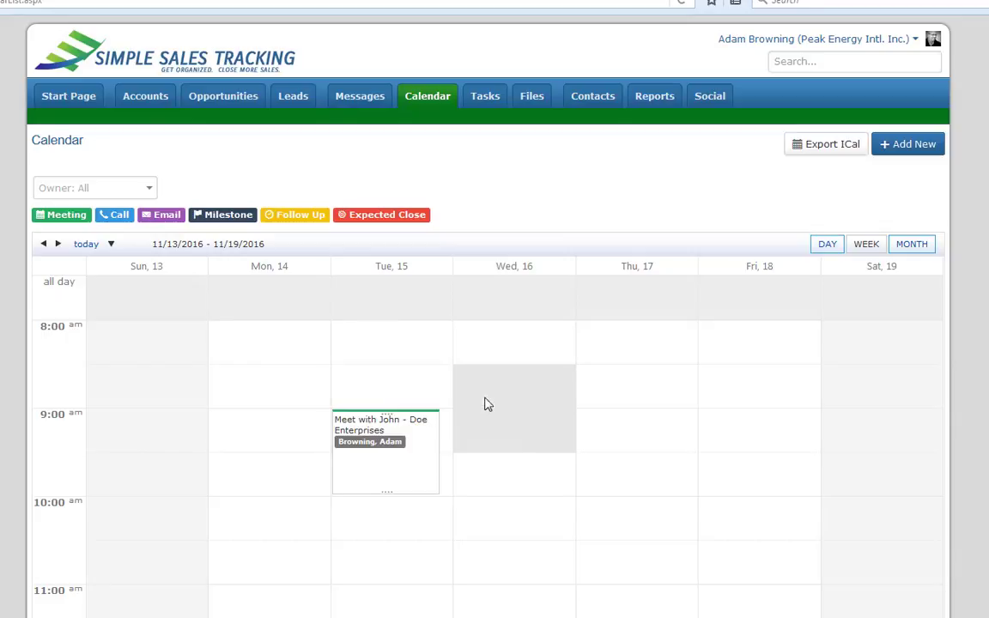
# Step: Start a new appointment at 9:00 AM on Wednesday, Nov 9, titled "A new call" with the type Call
pyautogui.click(43, 244)
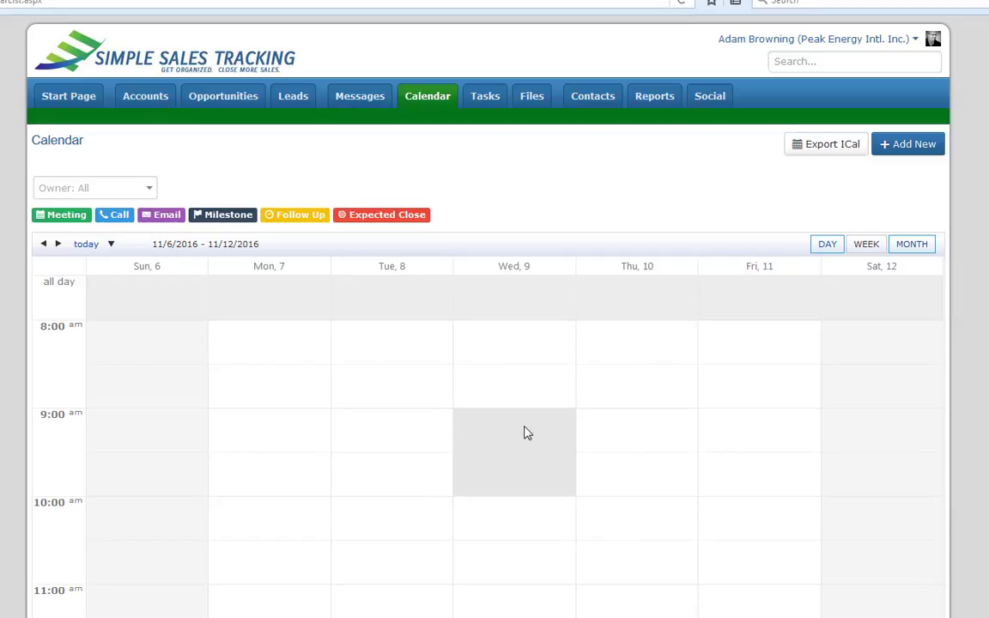
pyautogui.click(529, 431)
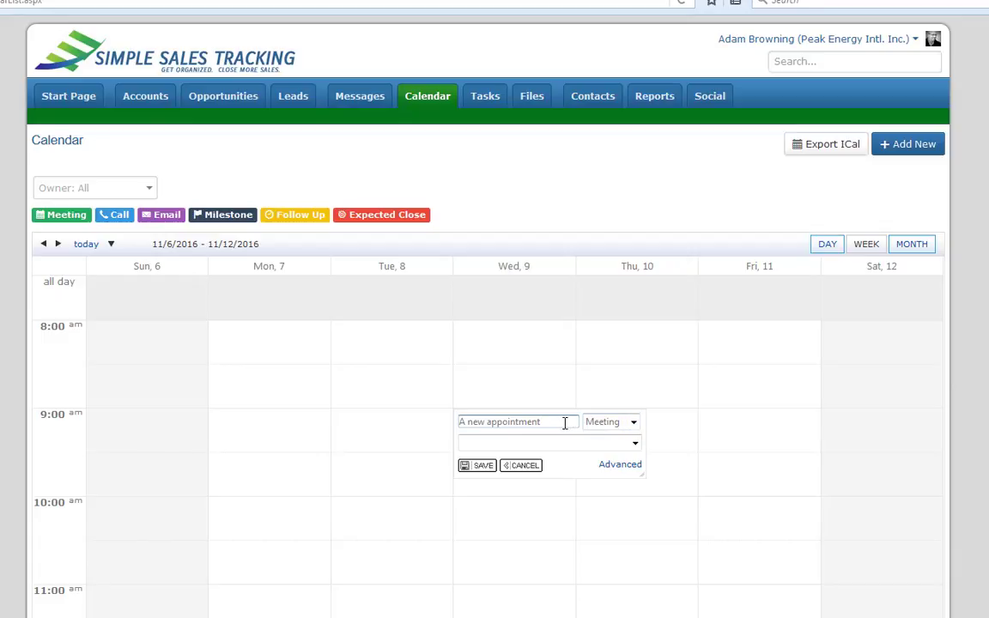
pyautogui.moveTo(491, 421); pyautogui.dragTo(560, 431)
pyautogui.write('call')
pyautogui.click(633, 421)
pyautogui.click(616, 457)
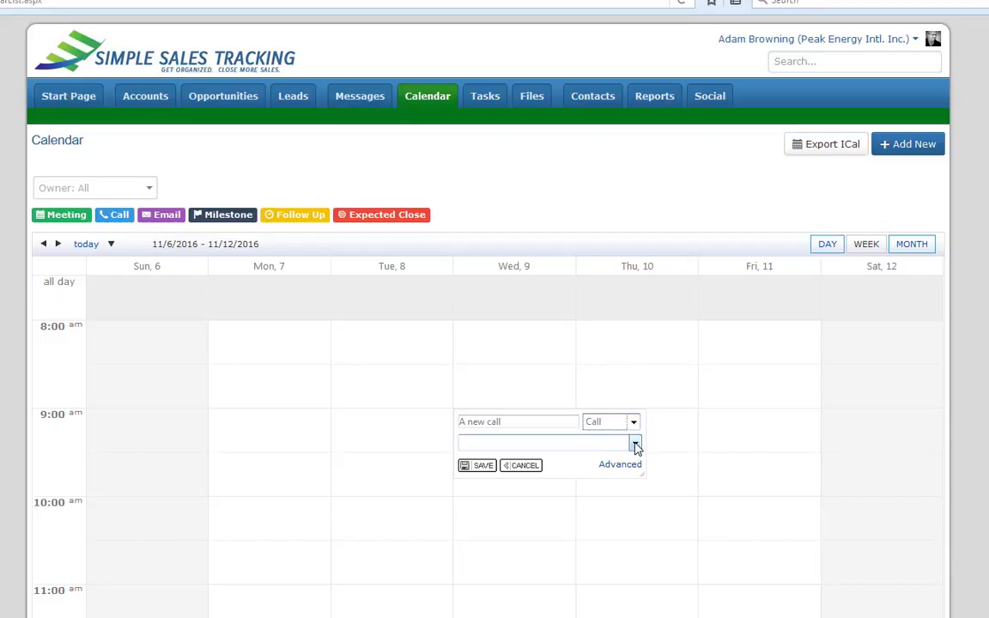
# Step: Link the new call to Doe Enterprises (Account) and save it
pyautogui.click(635, 444)
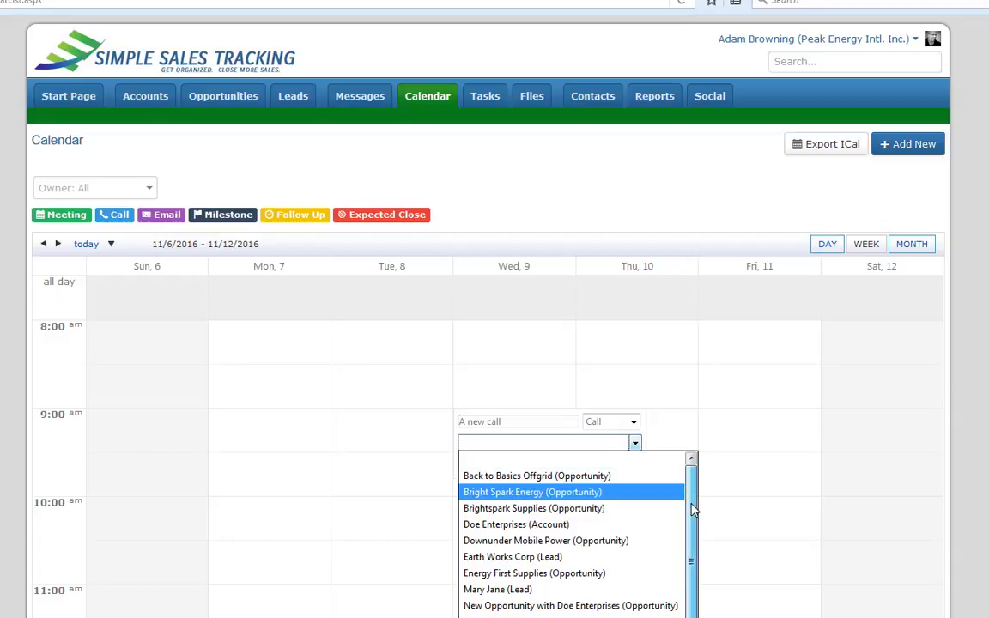
pyautogui.moveTo(693, 510); pyautogui.dragTo(695, 572)
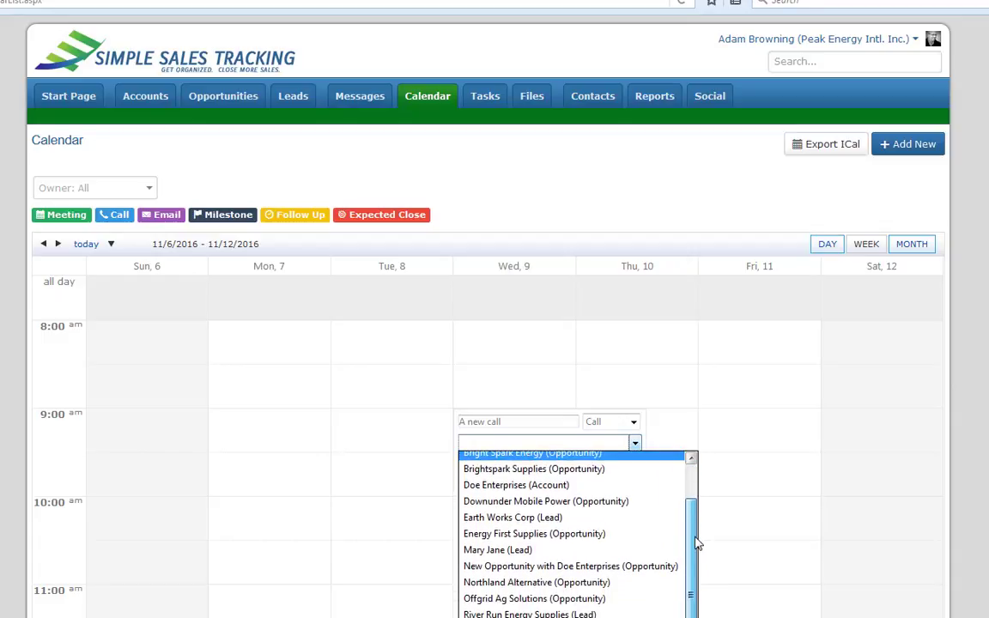
pyautogui.click(566, 486)
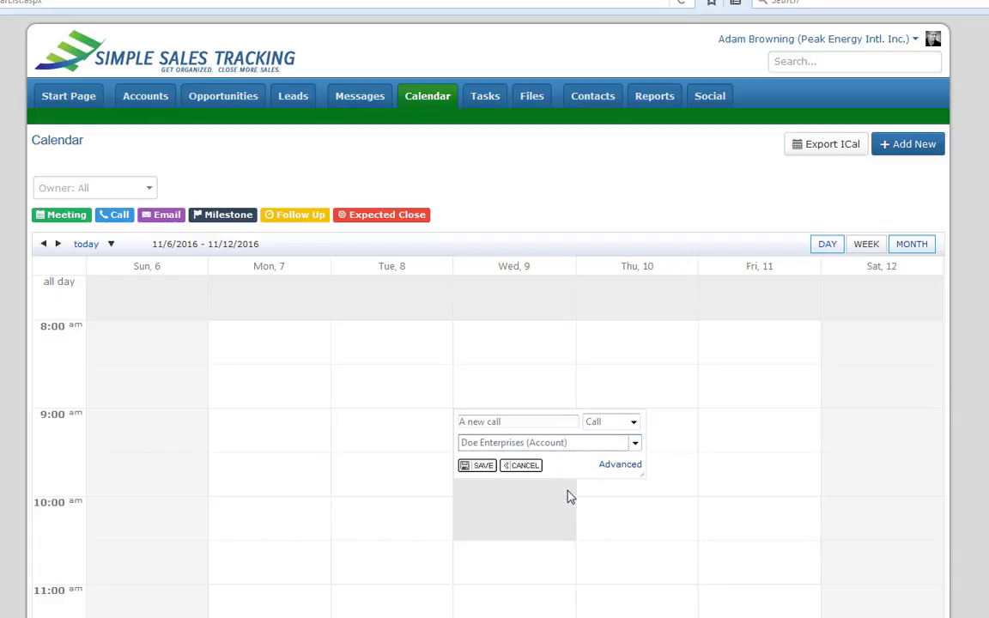
pyautogui.click(475, 468)
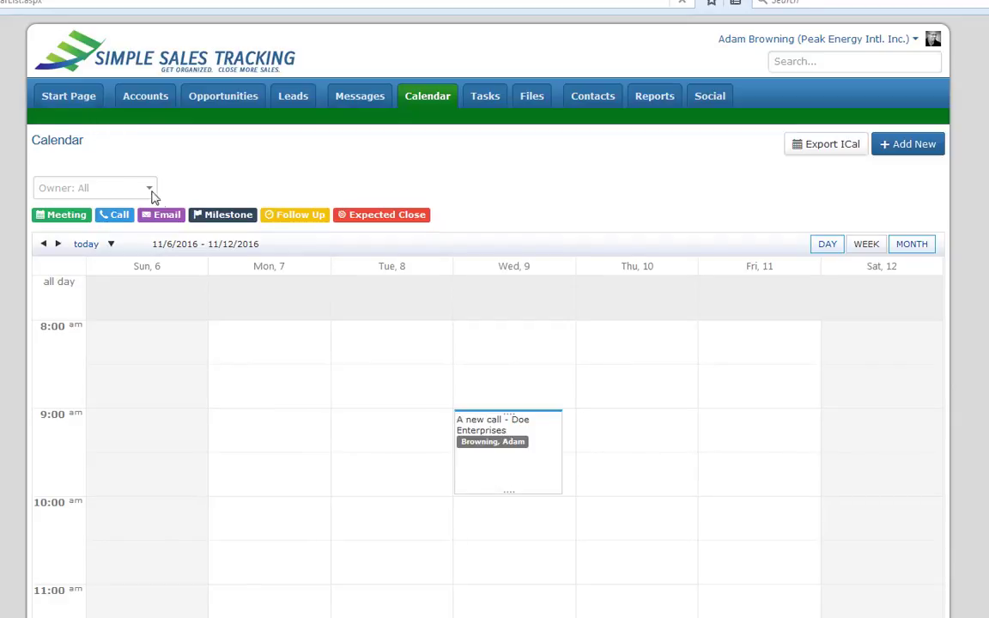
# Step: Return to the Doe Enterprises account and review its appointments and activity history
pyautogui.click(74, 97)
pyautogui.click(751, 149)
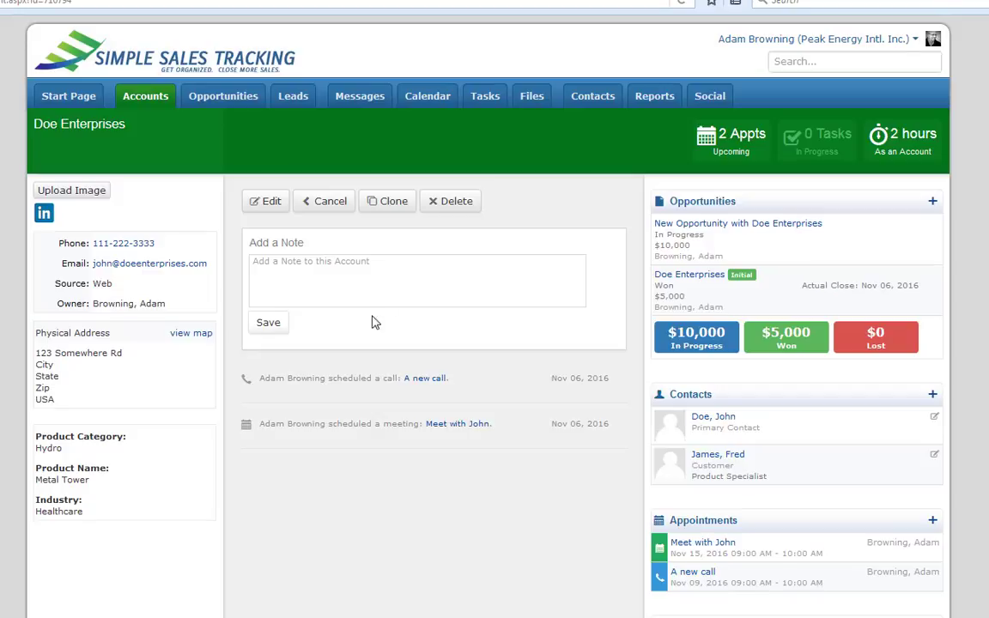
pyautogui.moveTo(706, 549); pyautogui.dragTo(774, 586)
pyautogui.click(775, 580)
pyautogui.moveTo(303, 378); pyautogui.dragTo(413, 427)
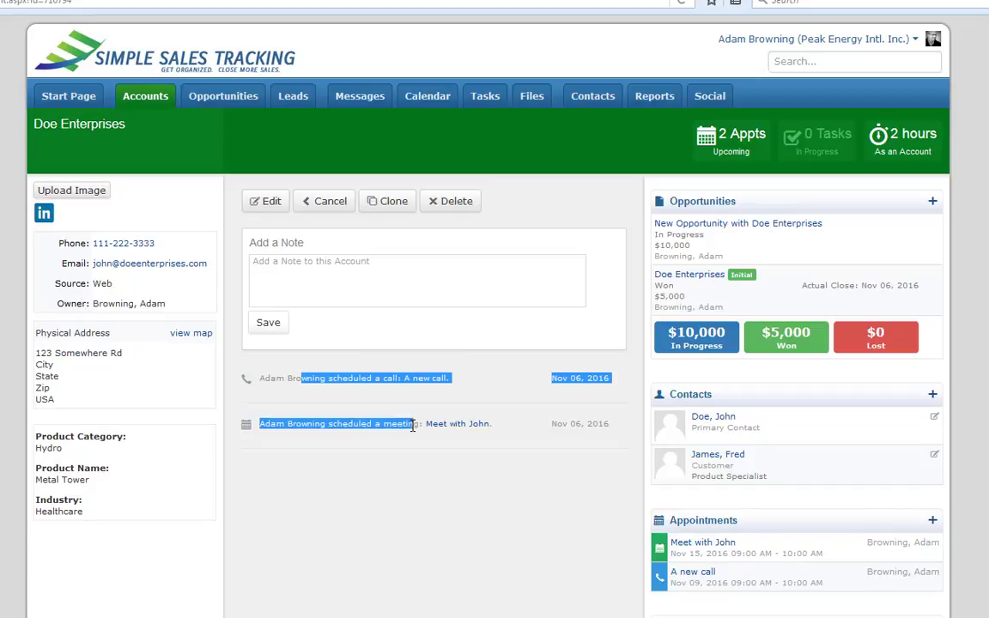
pyautogui.click(413, 427)
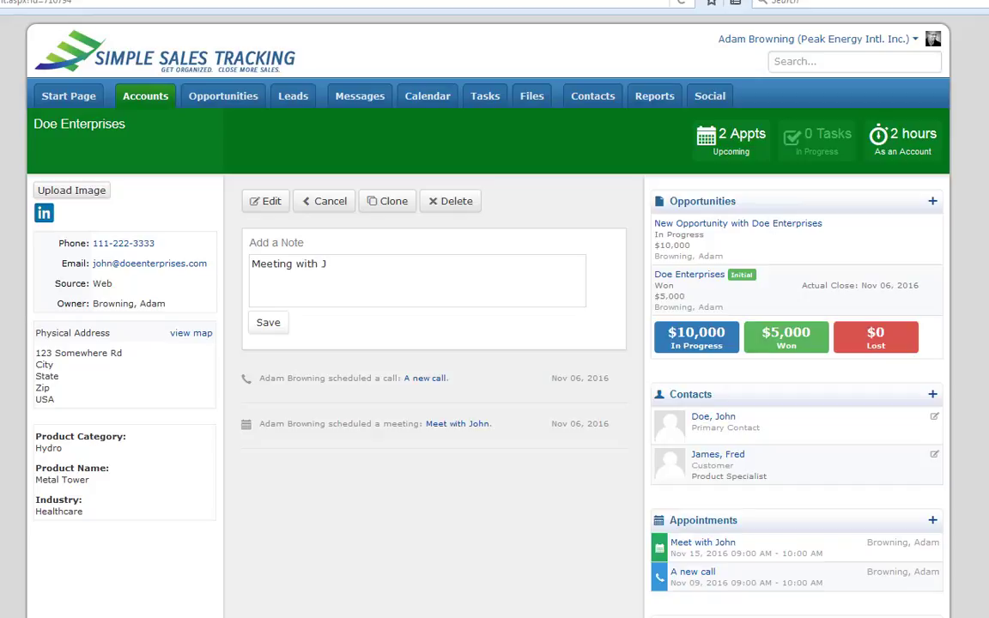
# Step: Save a note on the account saying the meeting with the contact went really well and he asked for a proposal
pyautogui.write('went really well. ')
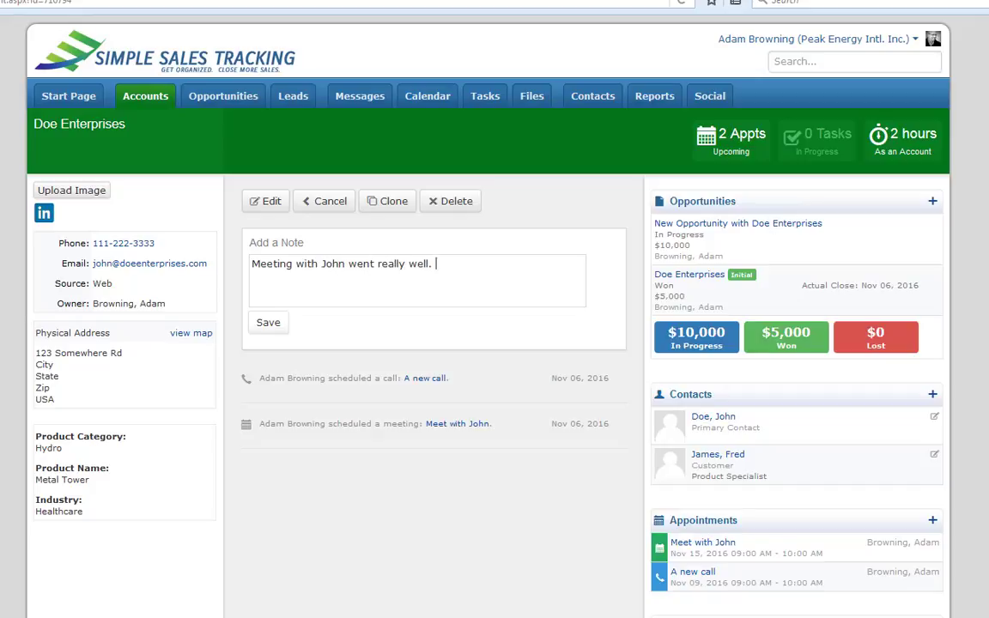
pyautogui.write('REmember')
pyautogui.press('BackSpace')
pyautogui.press('BackSpace')
pyautogui.press('BackSpace')
pyautogui.press('BackSpace')
pyautogui.press('BackSpace')
pyautogui.press('BackSpace')
pyautogui.press('BackSpace')
pyautogui.write('He asked for a proposal.')
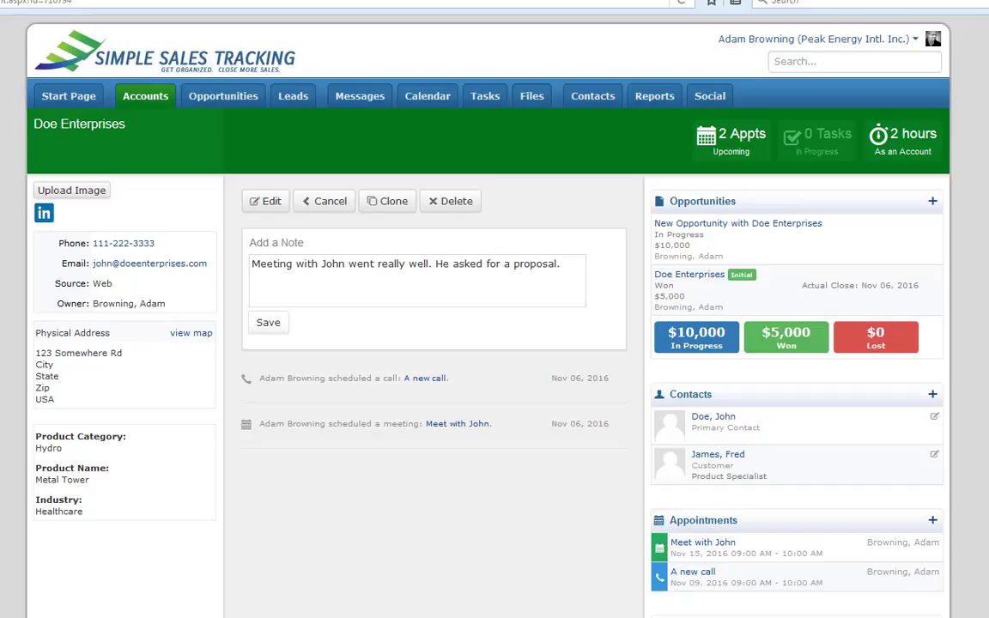
pyautogui.click(264, 326)
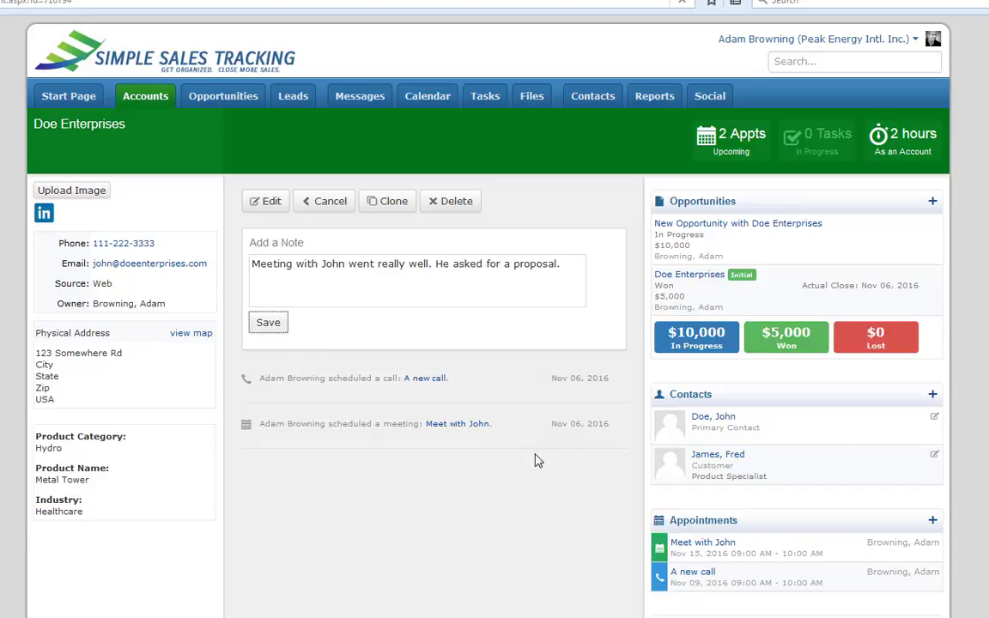
# Step: Create a task named "Write proposal" for Doe Enterprises, due Nov 16, 2016, and check its entry on the account
pyautogui.scroll(-3, 680, 356)
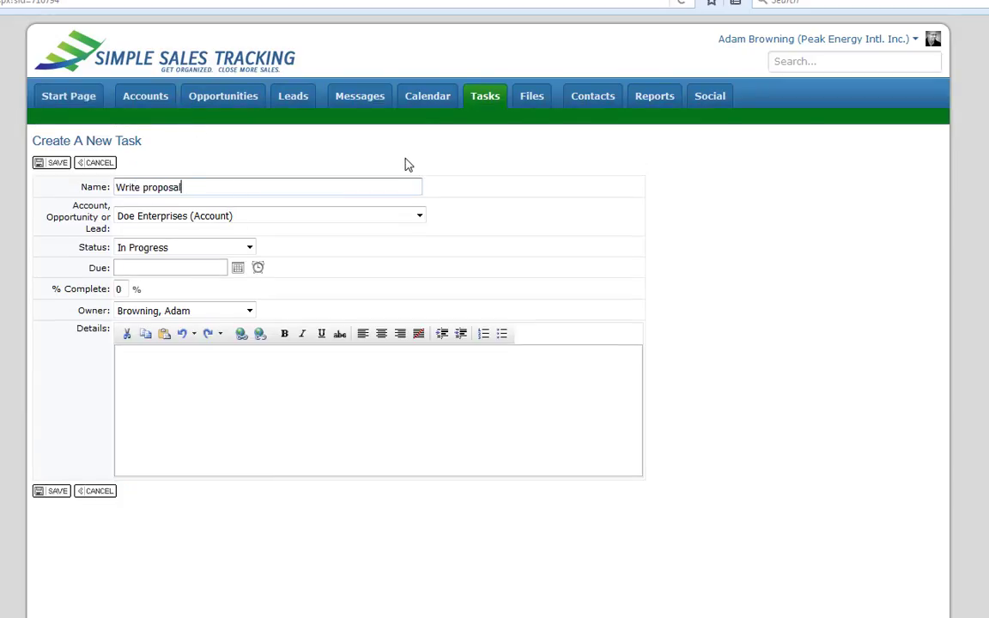
pyautogui.click(238, 268)
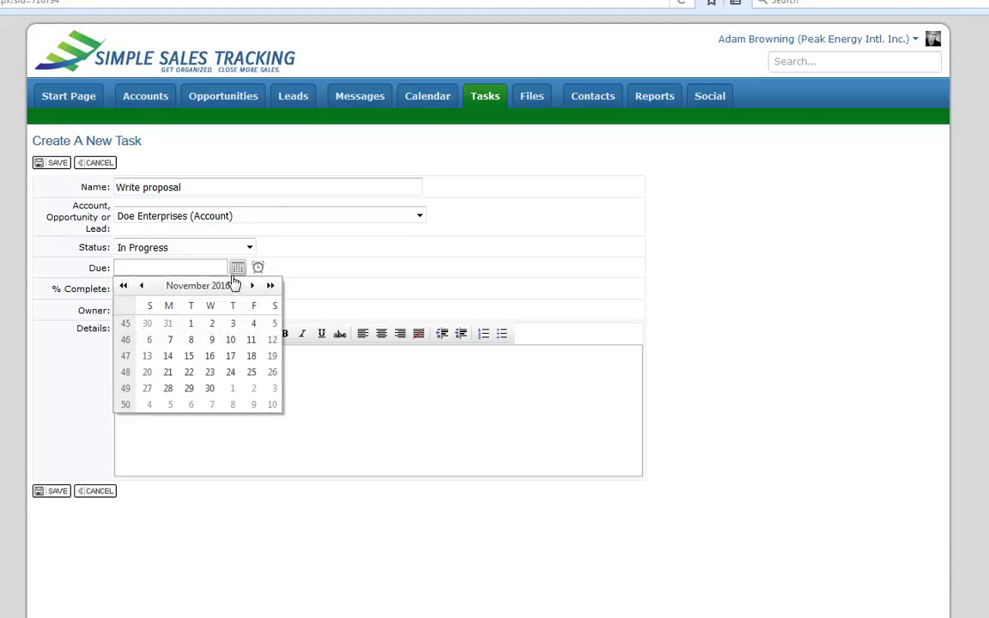
pyautogui.click(209, 357)
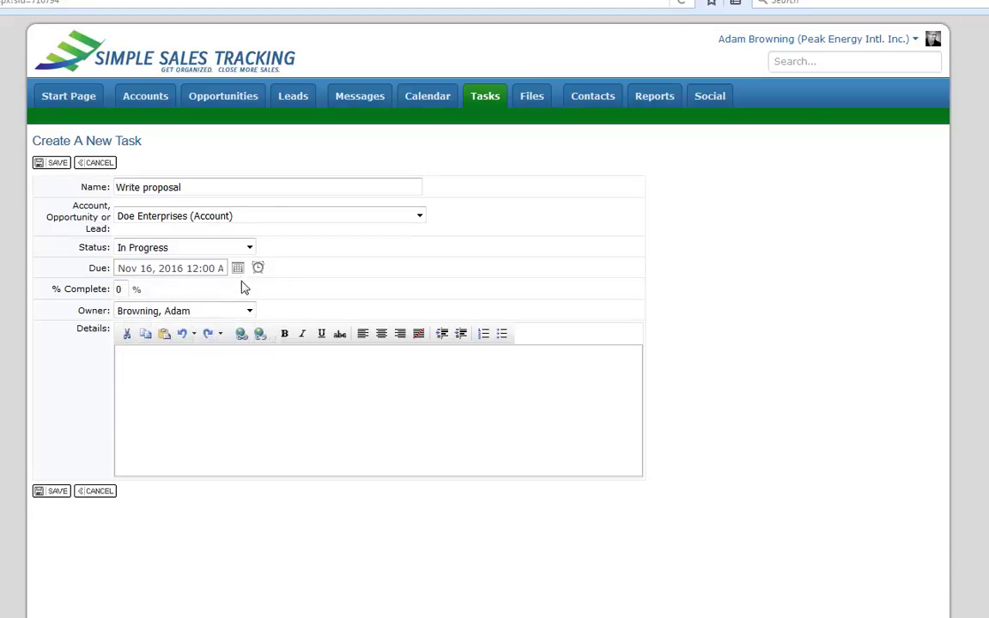
pyautogui.click(45, 167)
pyautogui.scroll(-4, 332, 395)
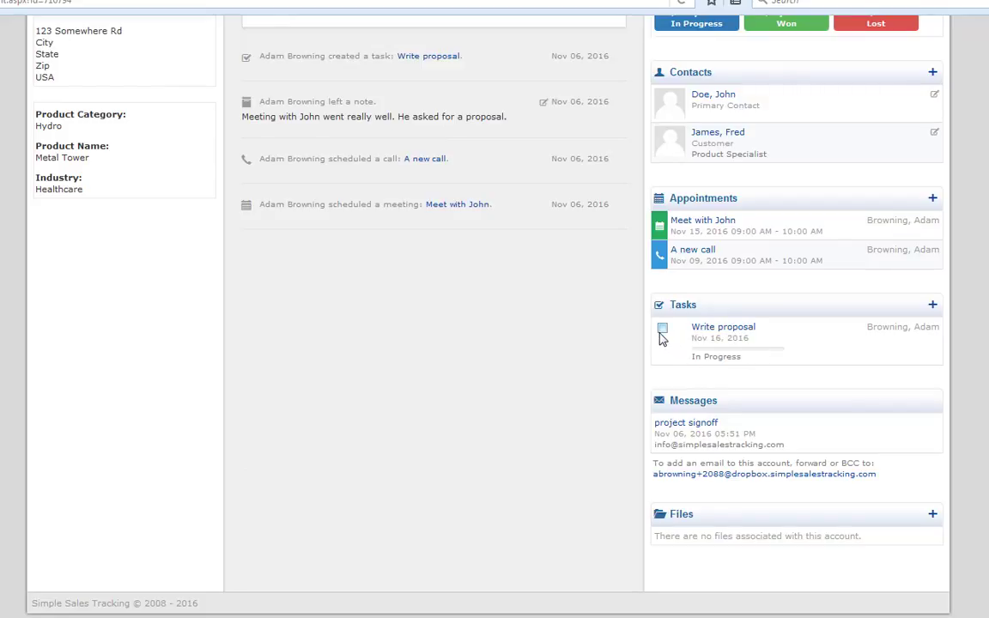
pyautogui.moveTo(691, 358); pyautogui.dragTo(755, 367)
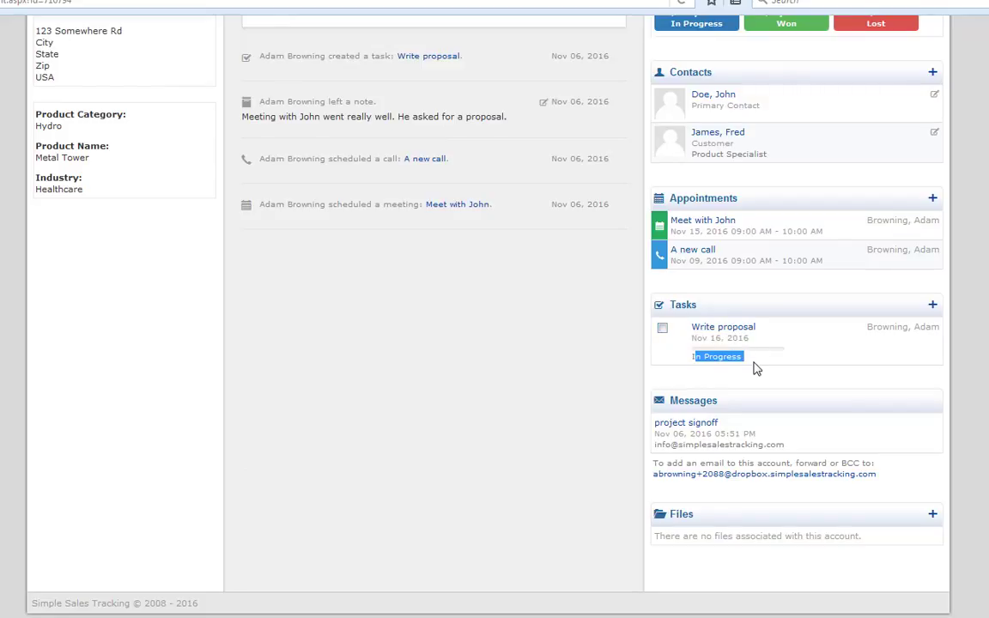
pyautogui.click(756, 367)
# Step: Open the Start Page in a separate browser tab and review its contents
pyautogui.scroll(5, 554, 443)
pyautogui.rightClick(93, 103)
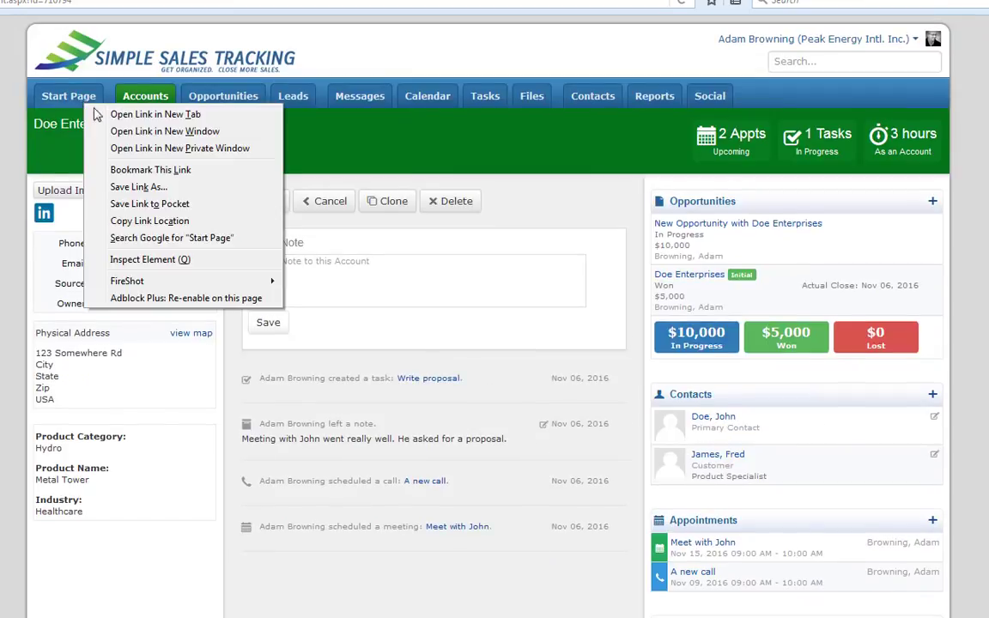
pyautogui.click(106, 117)
pyautogui.click(84, 0)
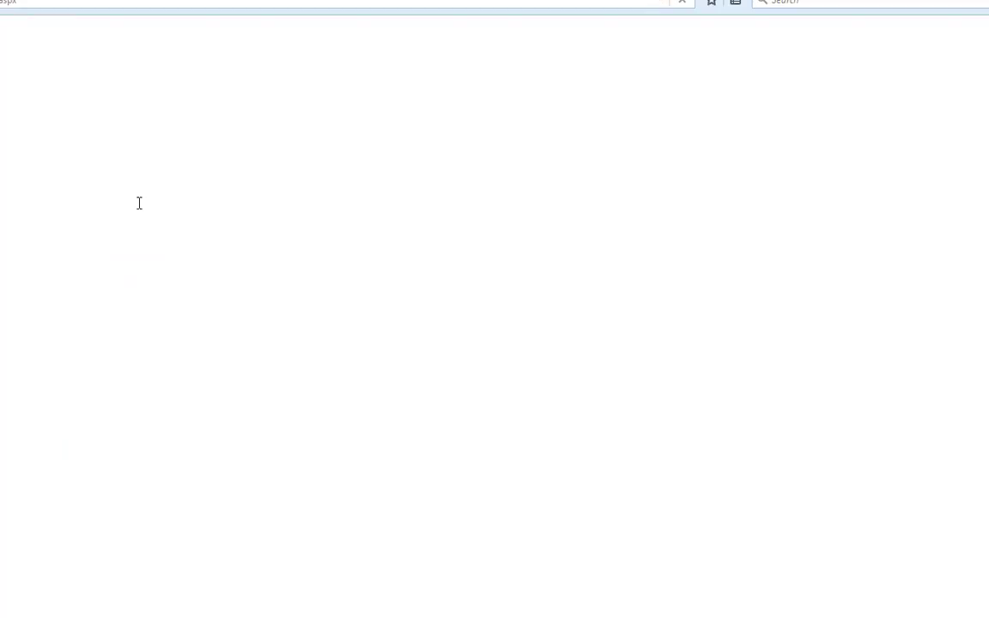
pyautogui.scroll(-3, 165, 278)
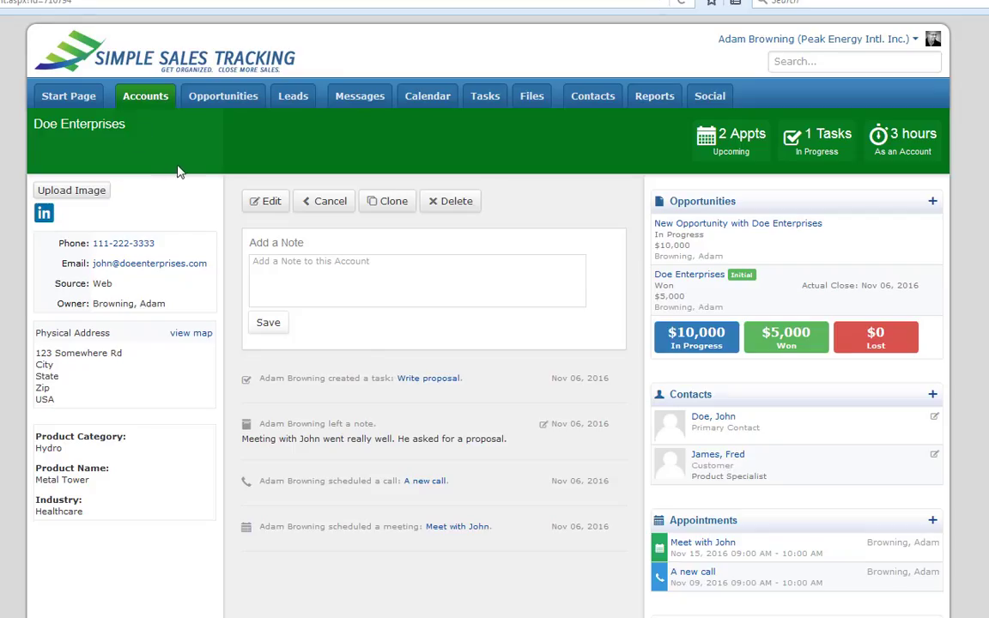
# Step: Mark the "Write proposal" task on the Doe Enterprises account as completed
pyautogui.scroll(-4, 180, 172)
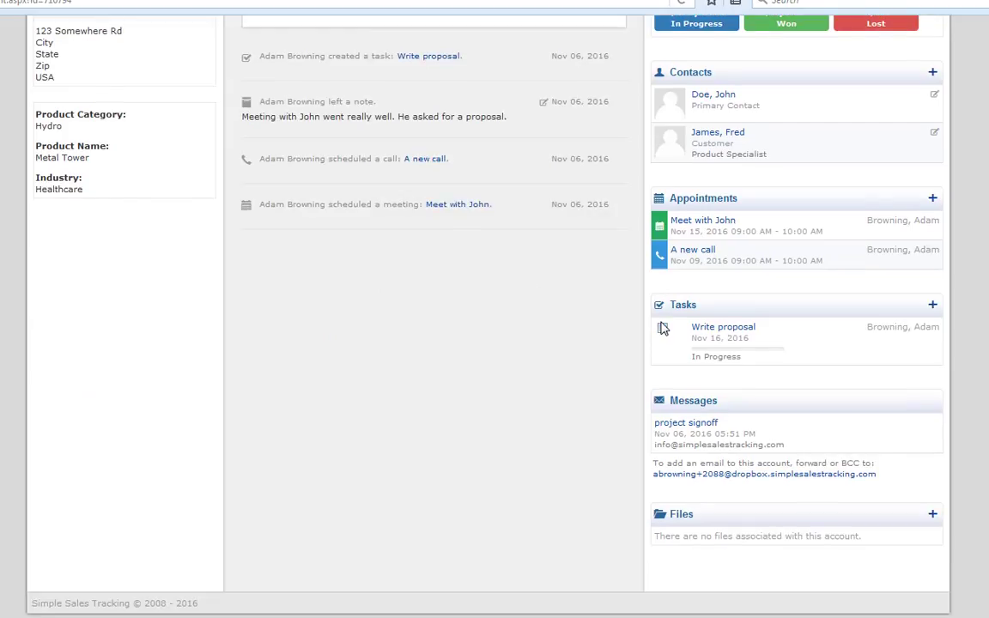
pyautogui.click(663, 331)
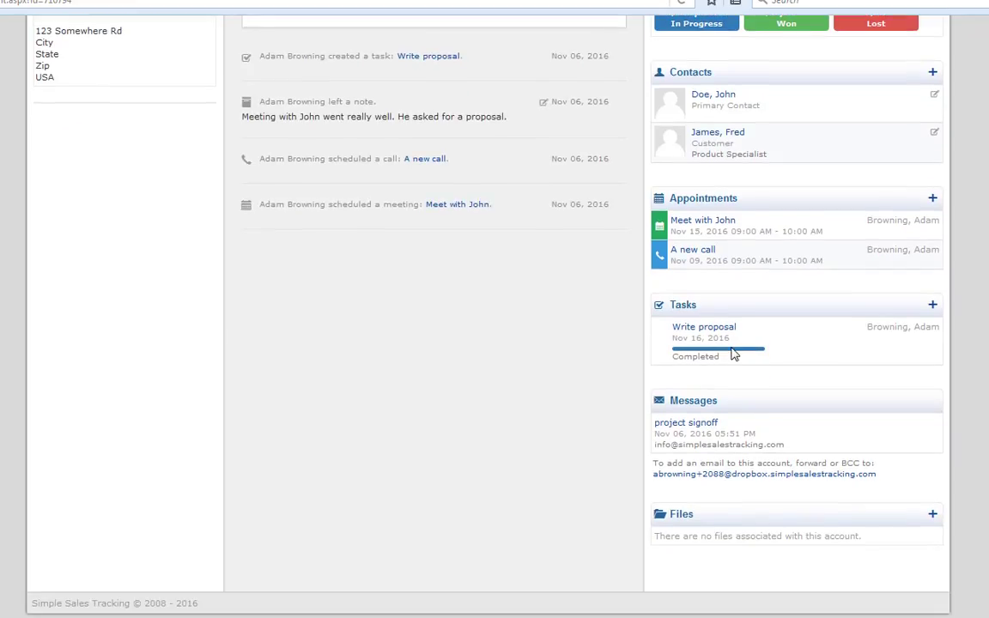
# Step: Read the "project signoff" message linked to Doe Enterprises and return to the account page
pyautogui.rightClick(712, 423)
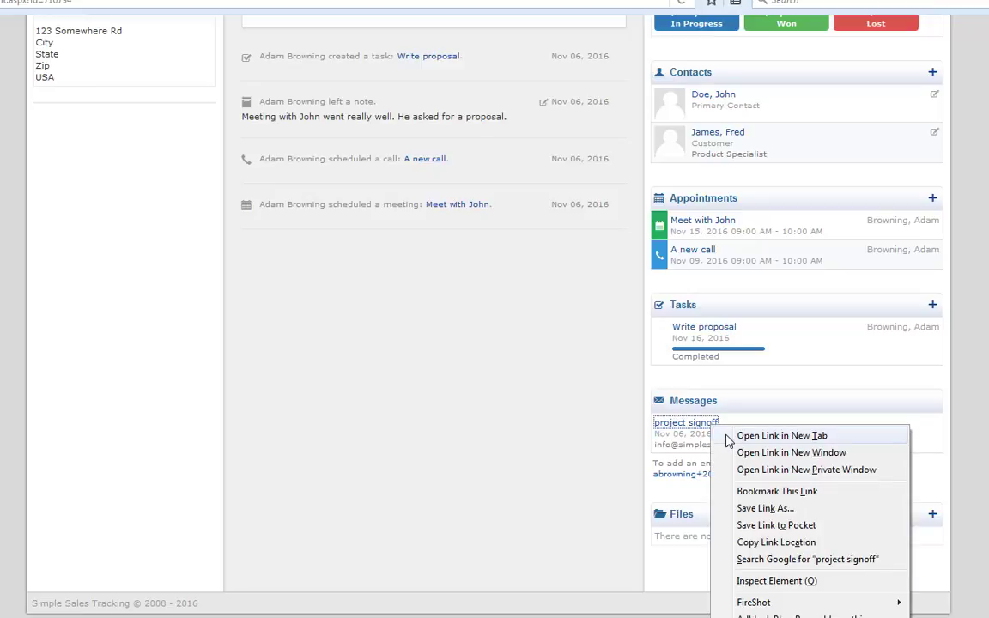
pyautogui.click(518, 311)
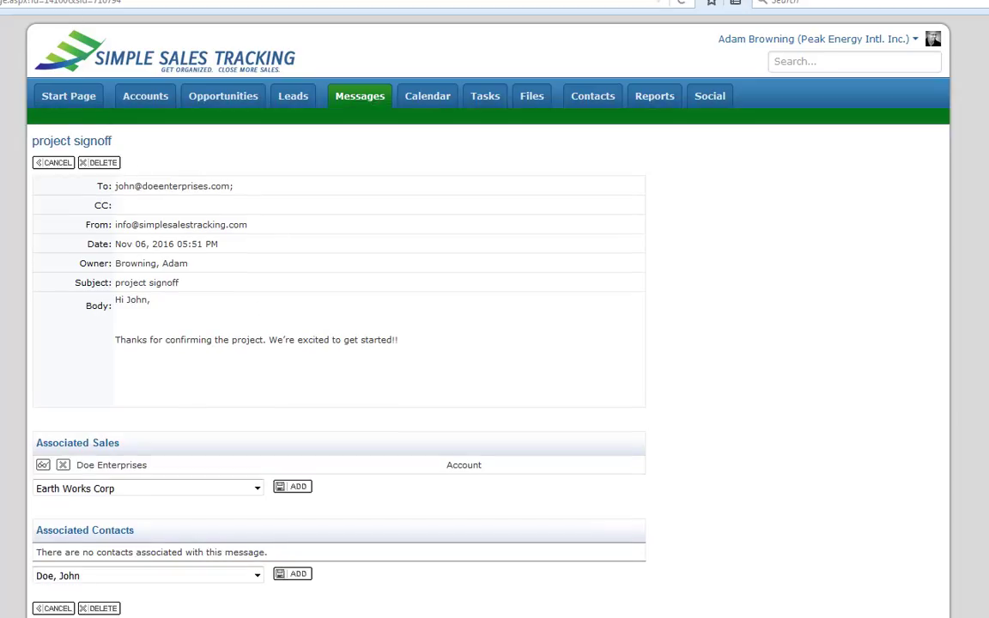
pyautogui.hotkey('alt', 'Left')
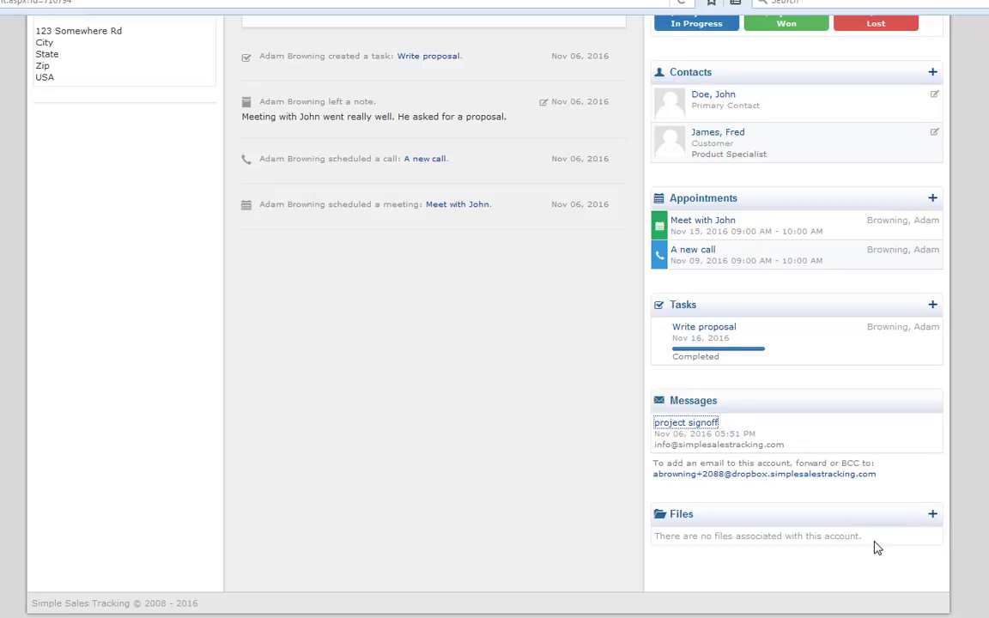
pyautogui.scroll(1, 815, 549)
pyautogui.scroll(-1, 697, 525)
pyautogui.scroll(4, 539, 230)
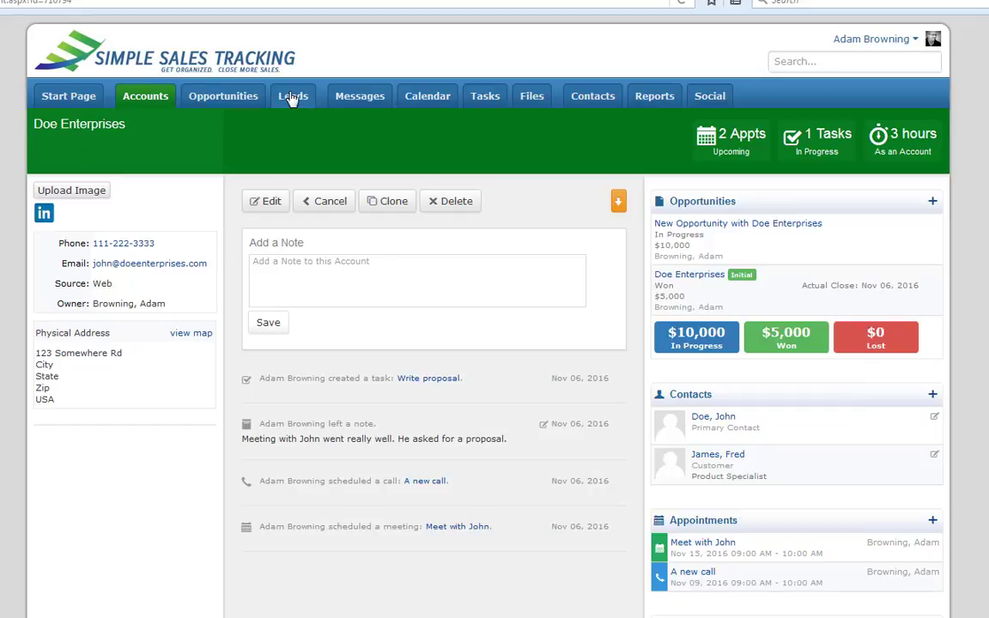
# Step: Go to the accounts list and examine the options of the Lead Source, Owner and City filters
pyautogui.click(142, 101)
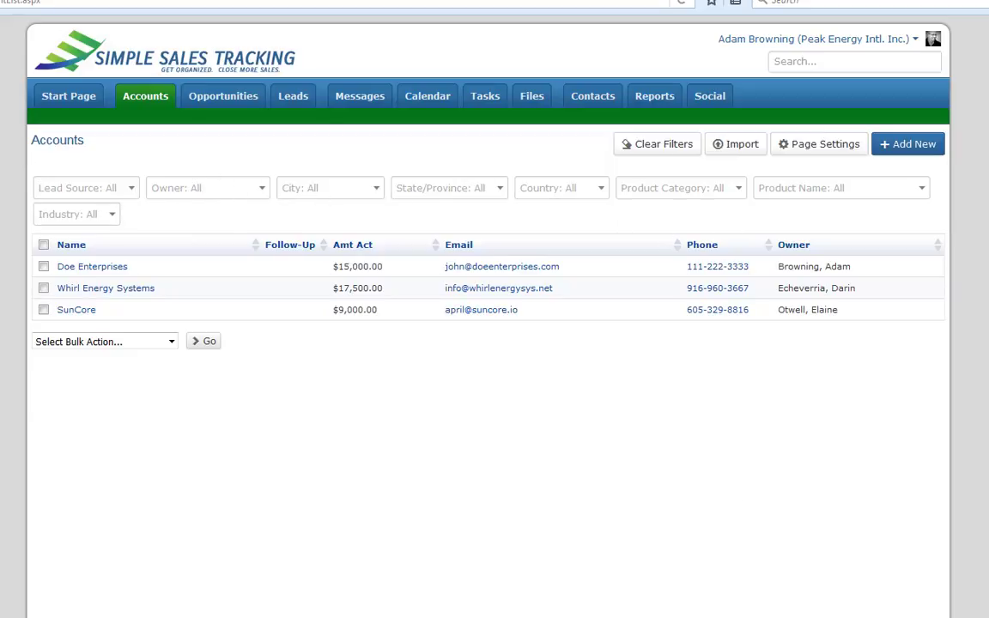
pyautogui.click(131, 191)
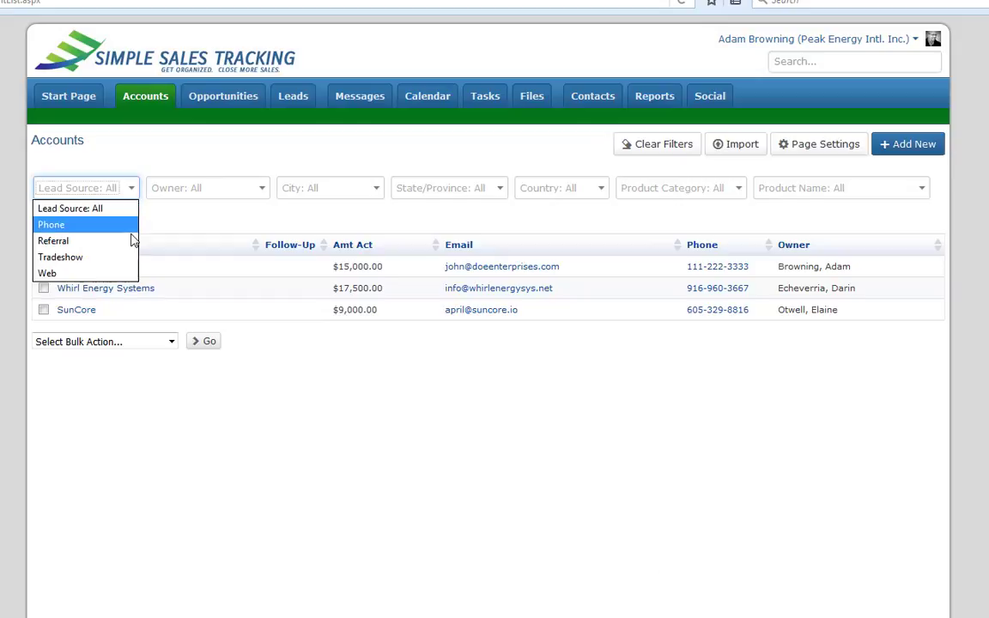
pyautogui.click(131, 189)
pyautogui.click(248, 191)
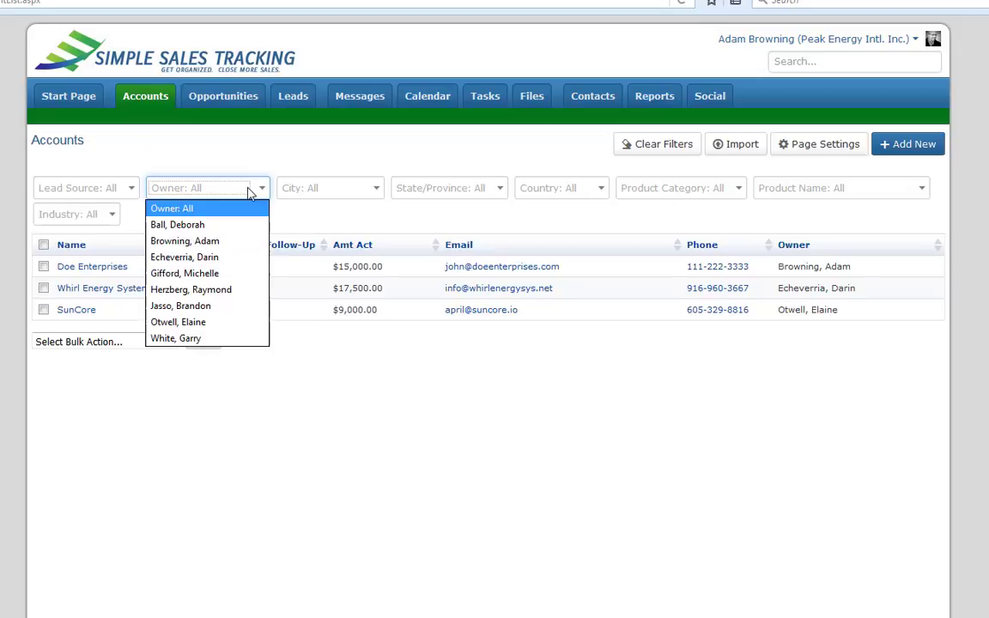
pyautogui.click(248, 191)
pyautogui.click(347, 193)
pyautogui.click(357, 193)
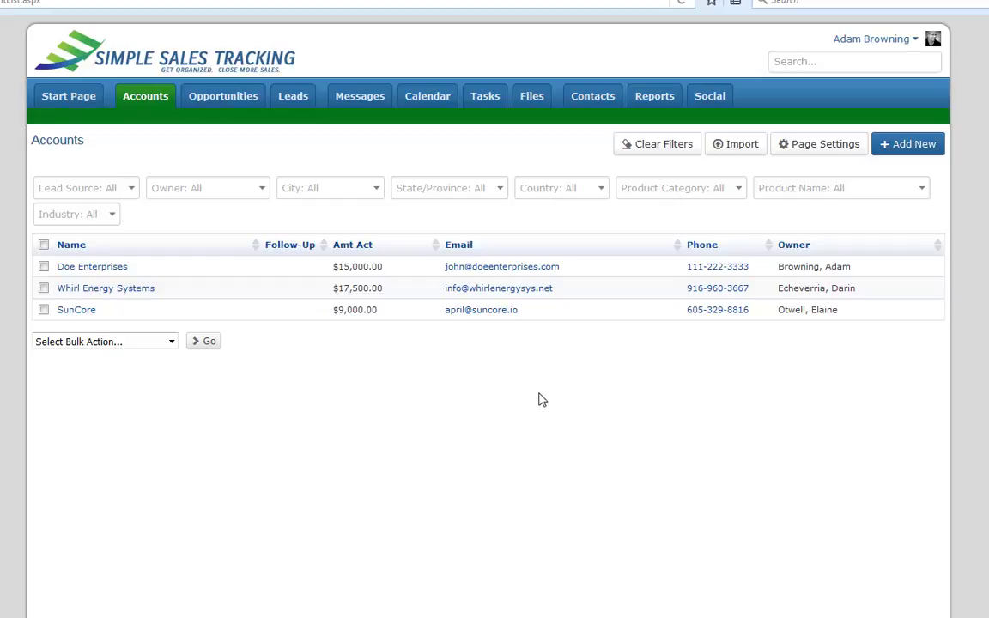
# Step: Filter the accounts list by the owner of Doe Enterprises and reset the owner filter to All
pyautogui.click(212, 192)
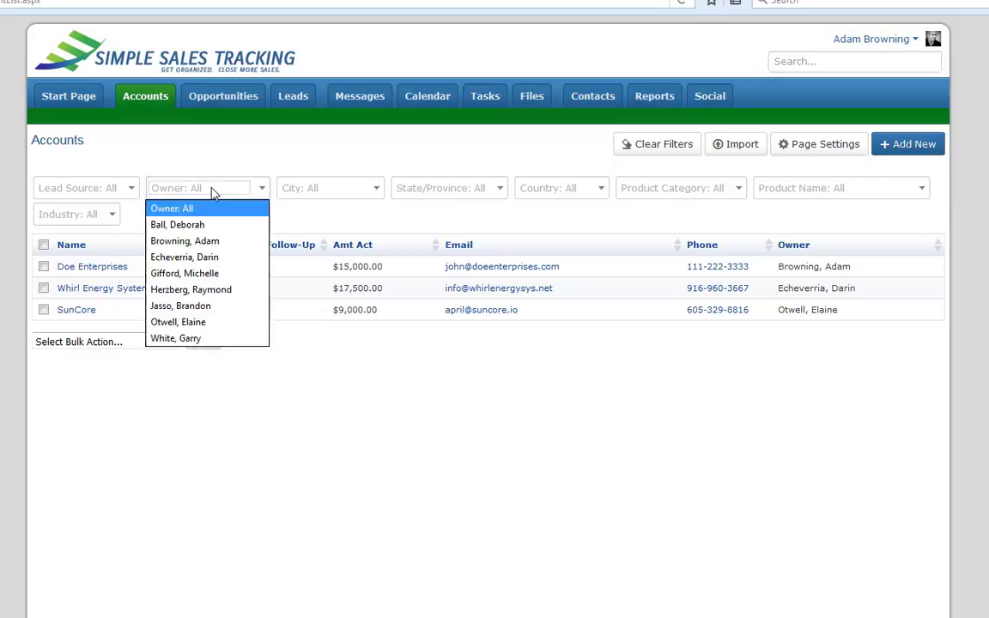
pyautogui.click(213, 244)
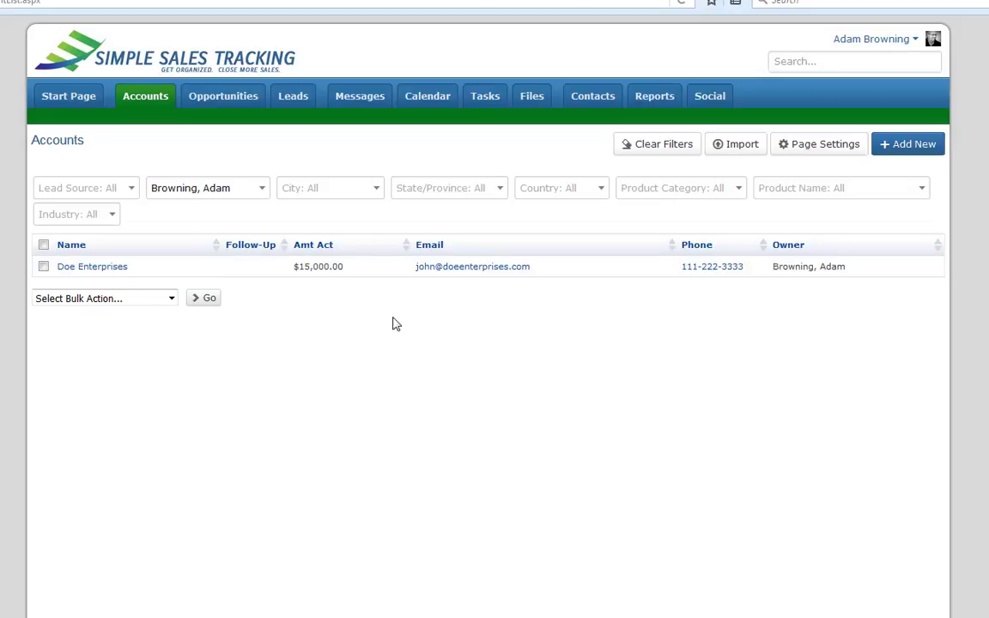
pyautogui.click(252, 192)
pyautogui.click(214, 204)
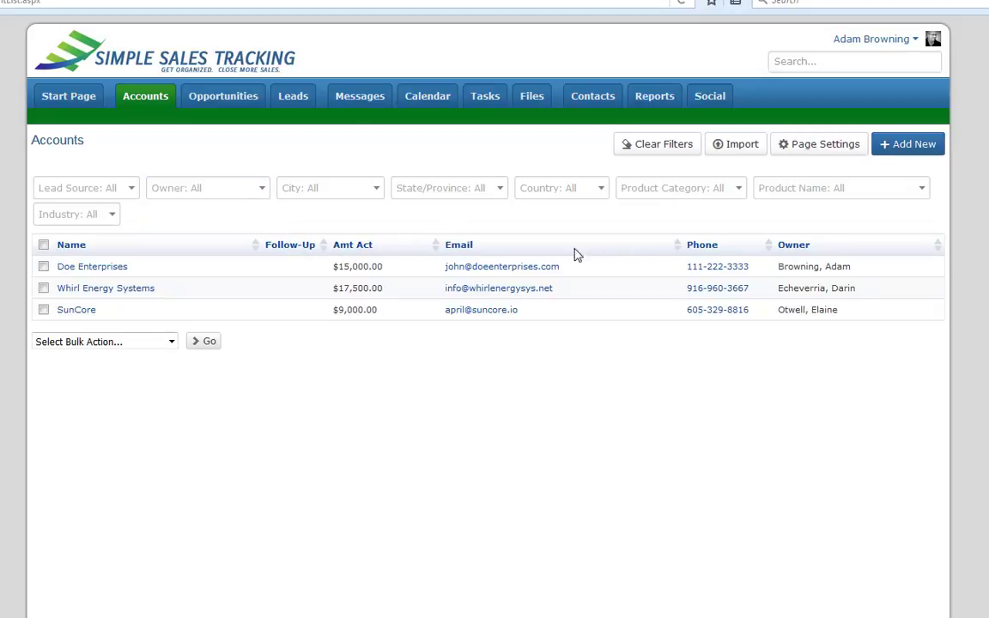
# Step: Add the Lead Source column to the accounts list and save the page settings
pyautogui.click(806, 151)
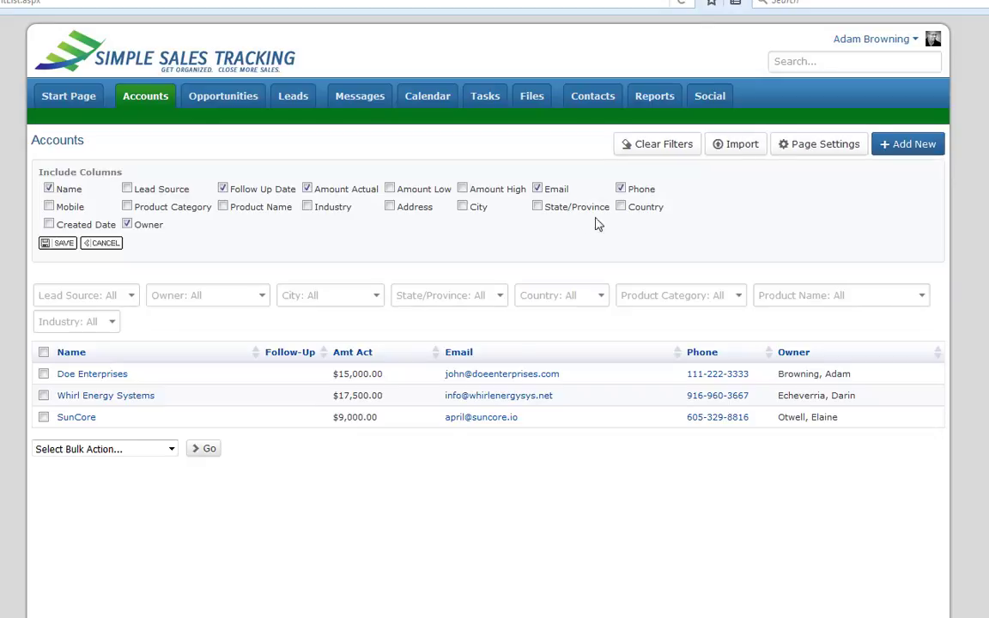
pyautogui.click(138, 193)
pyautogui.click(60, 243)
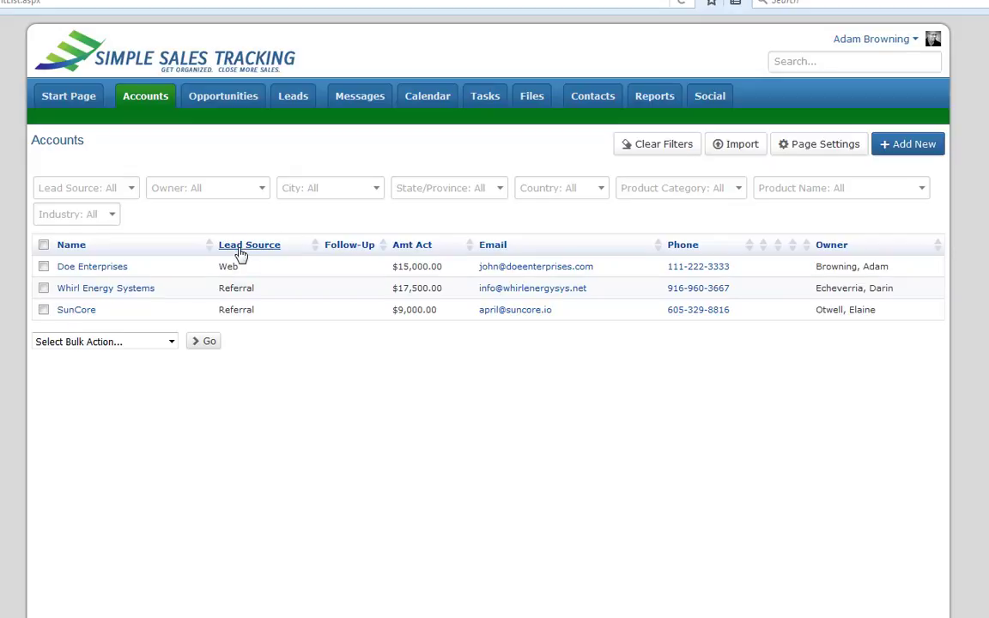
# Step: Sort the accounts by name in descending order and clear the list's filters and sorting
pyautogui.click(71, 251)
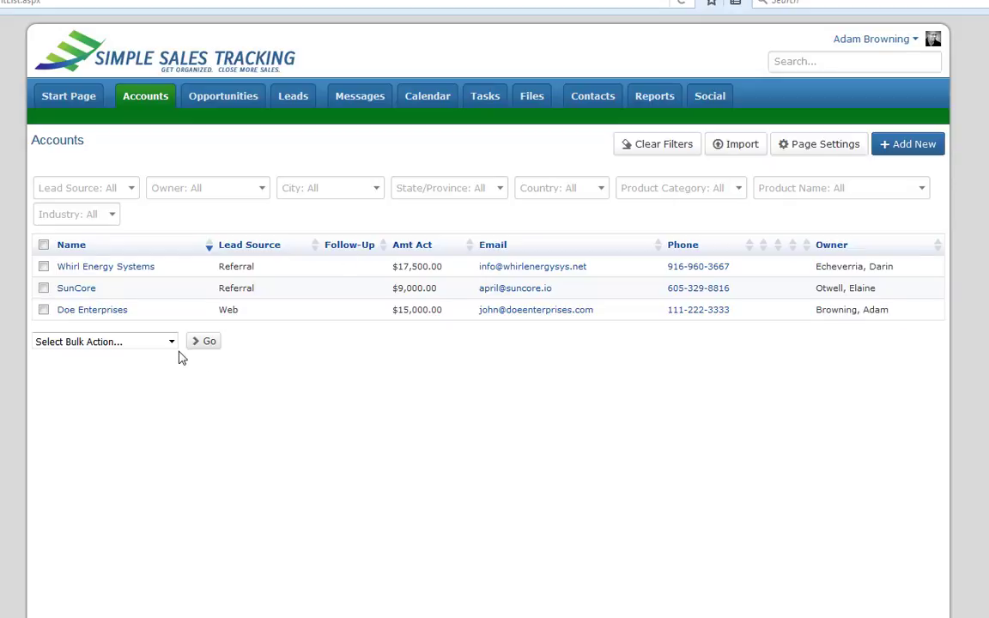
pyautogui.click(668, 143)
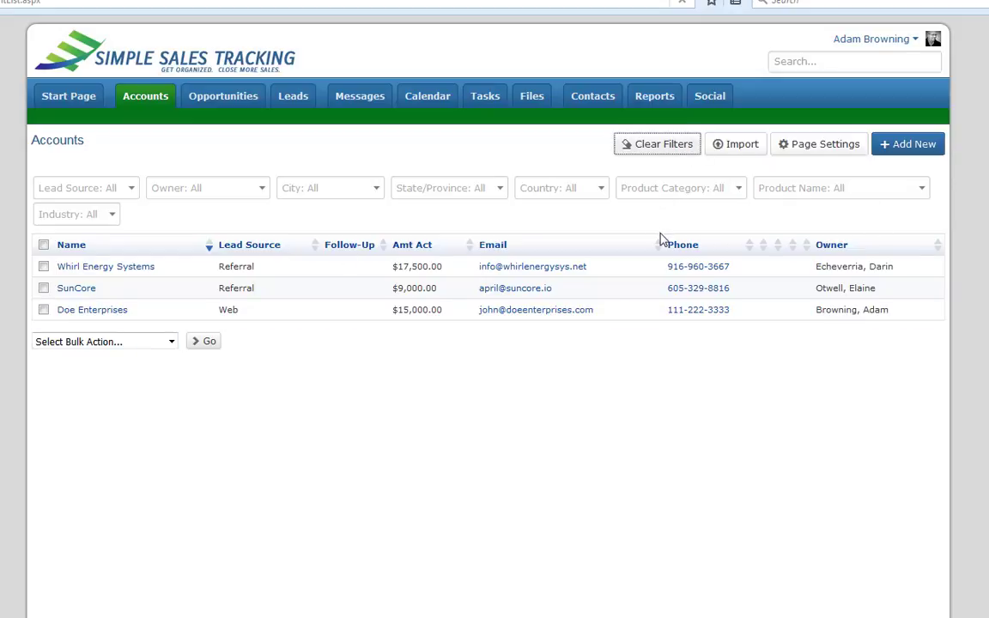
# Step: Select all accounts and prepare the bulk action Re-Assign to Another Owner with the last listed owner, without running it
pyautogui.click(138, 342)
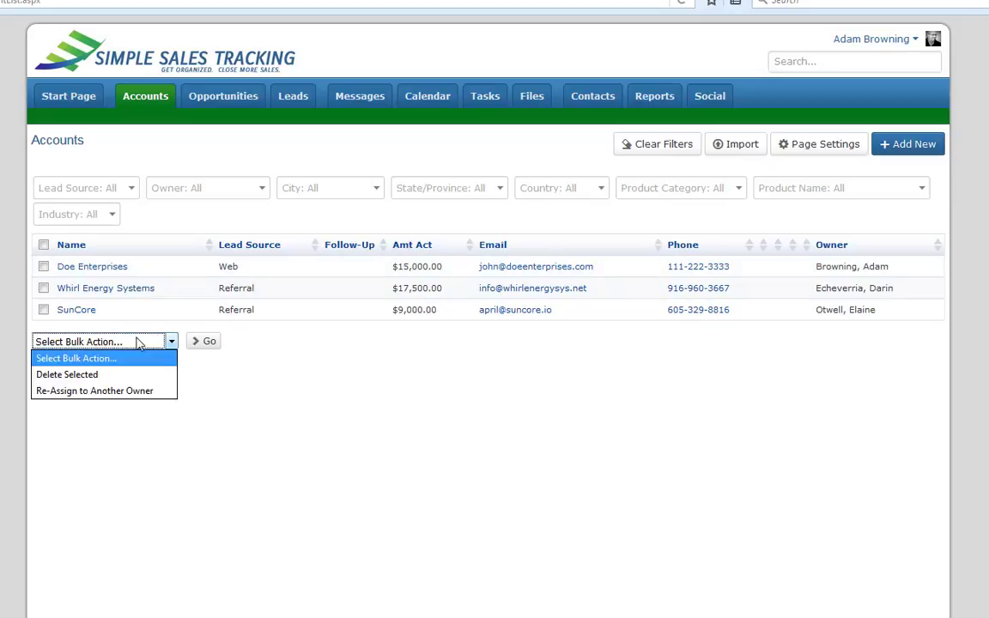
pyautogui.click(44, 245)
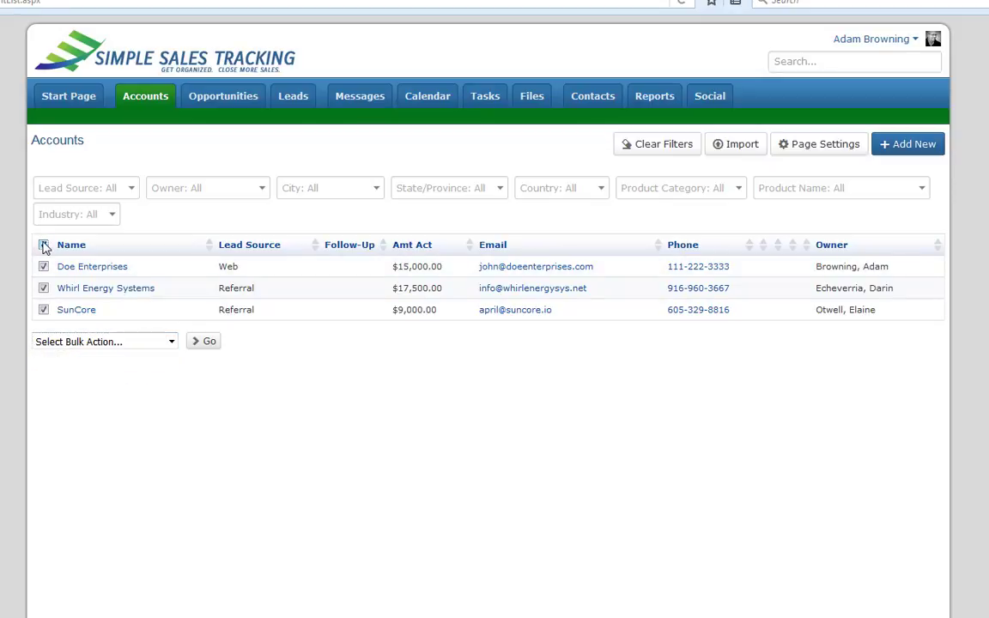
pyautogui.click(95, 346)
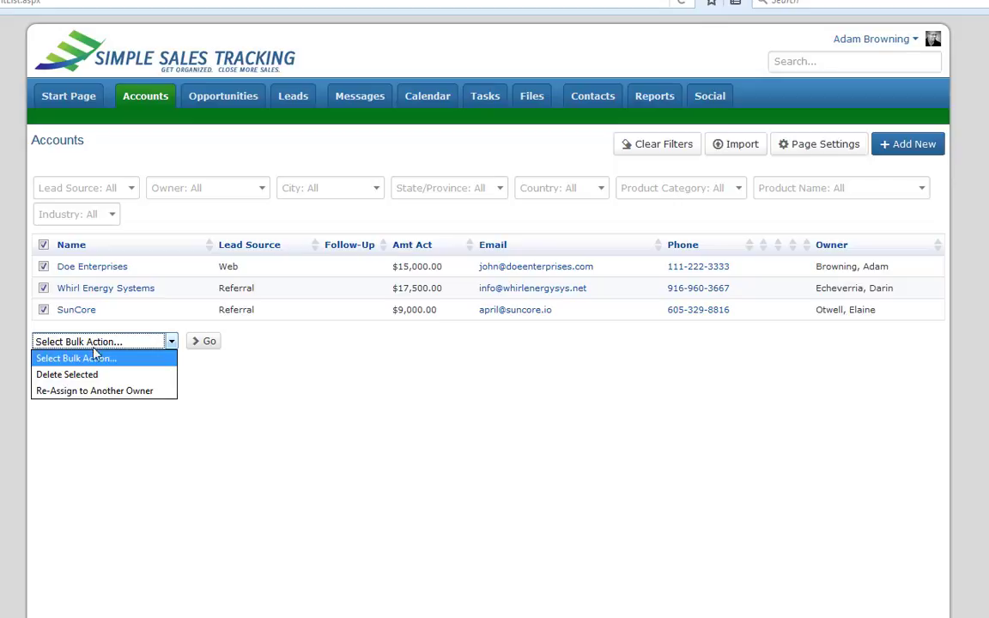
pyautogui.click(88, 392)
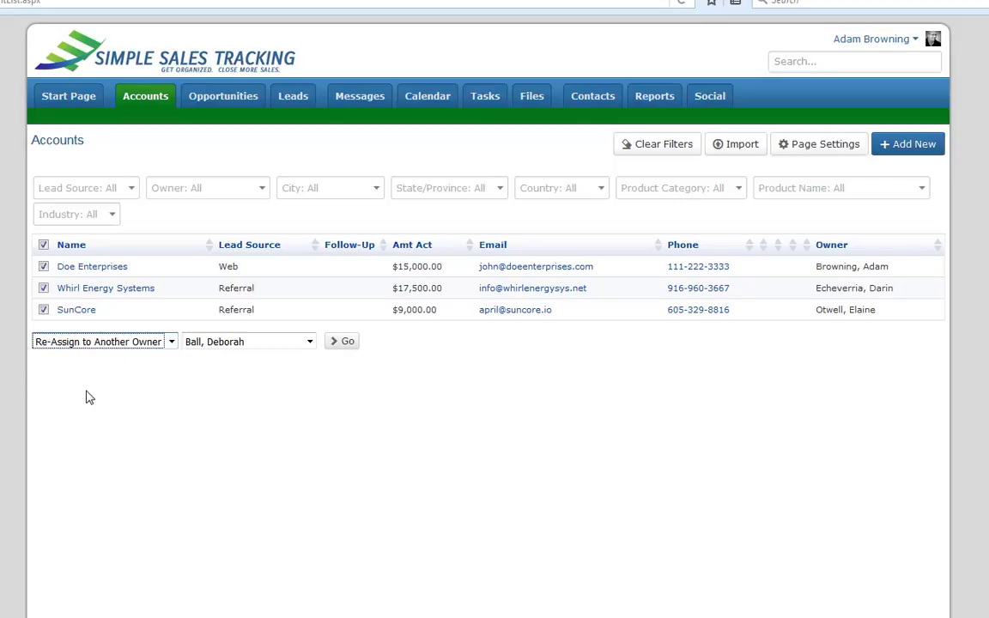
pyautogui.click(296, 342)
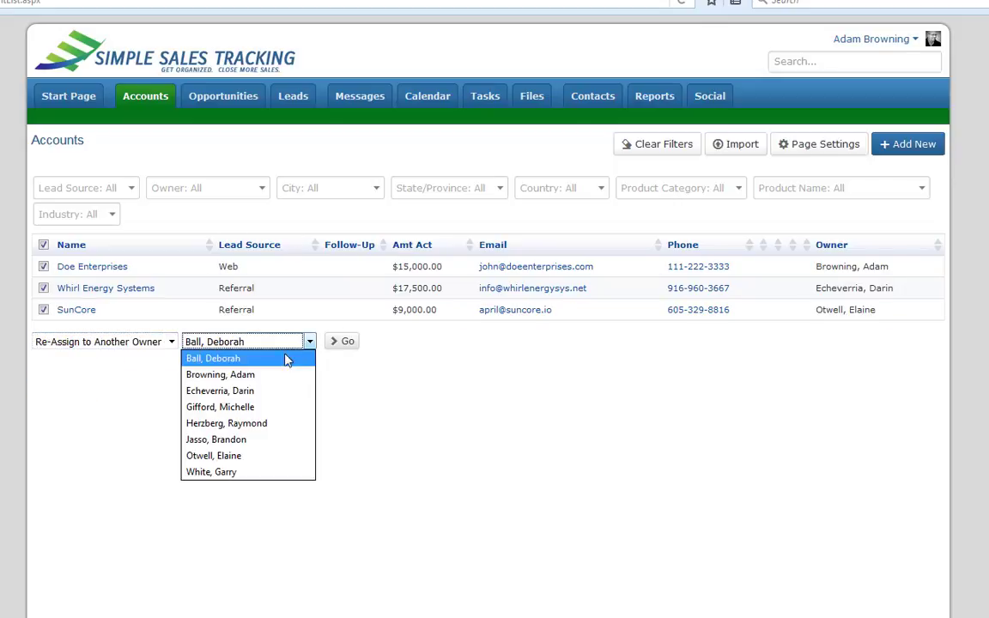
pyautogui.click(260, 471)
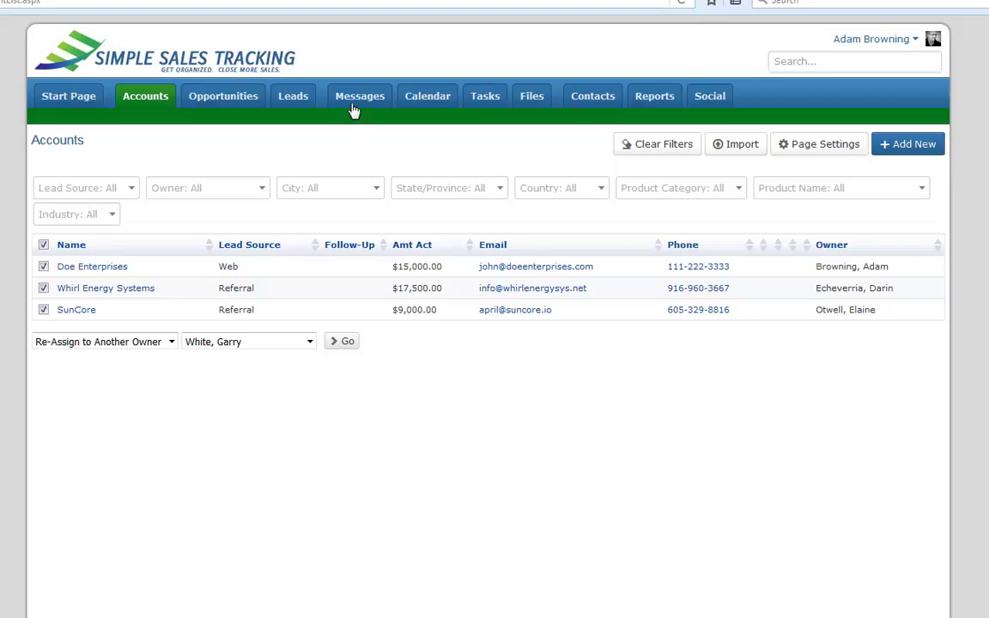
# Step: Look over the calendar week and filter the task list to show only tasks with the status In Progress
pyautogui.click(431, 102)
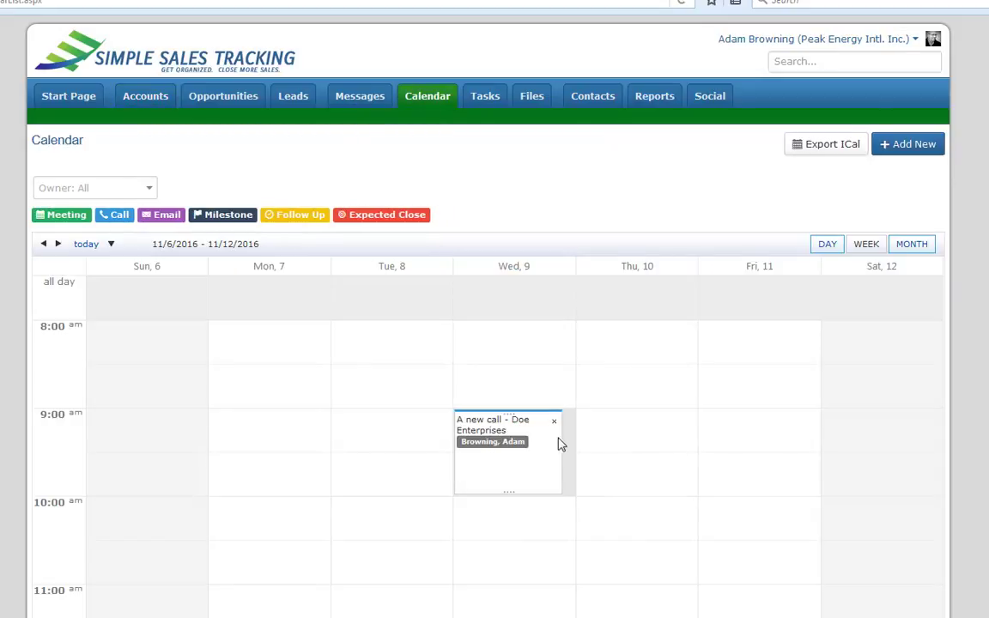
pyautogui.click(486, 100)
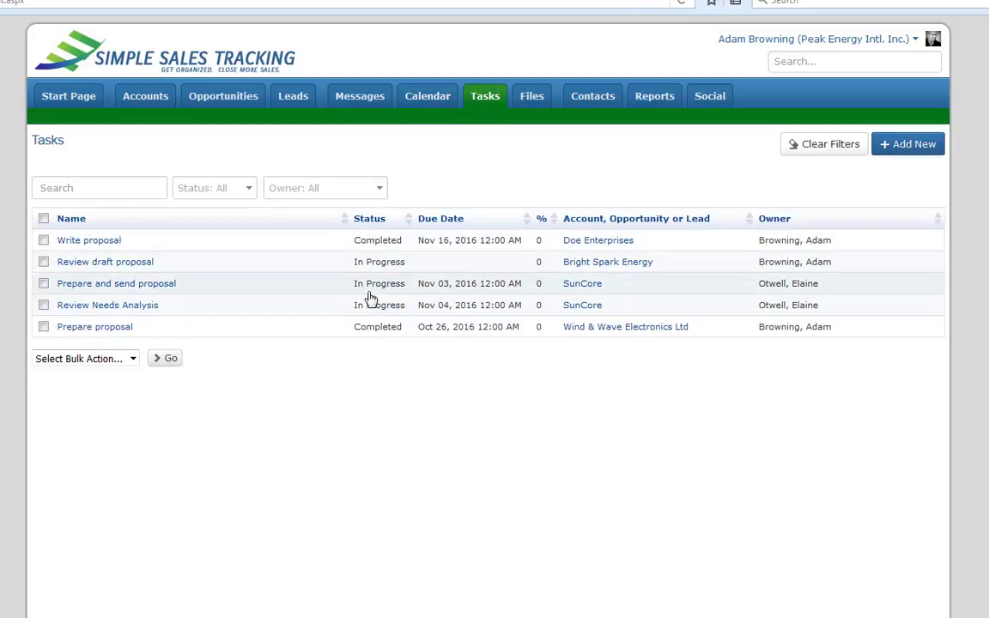
pyautogui.click(228, 192)
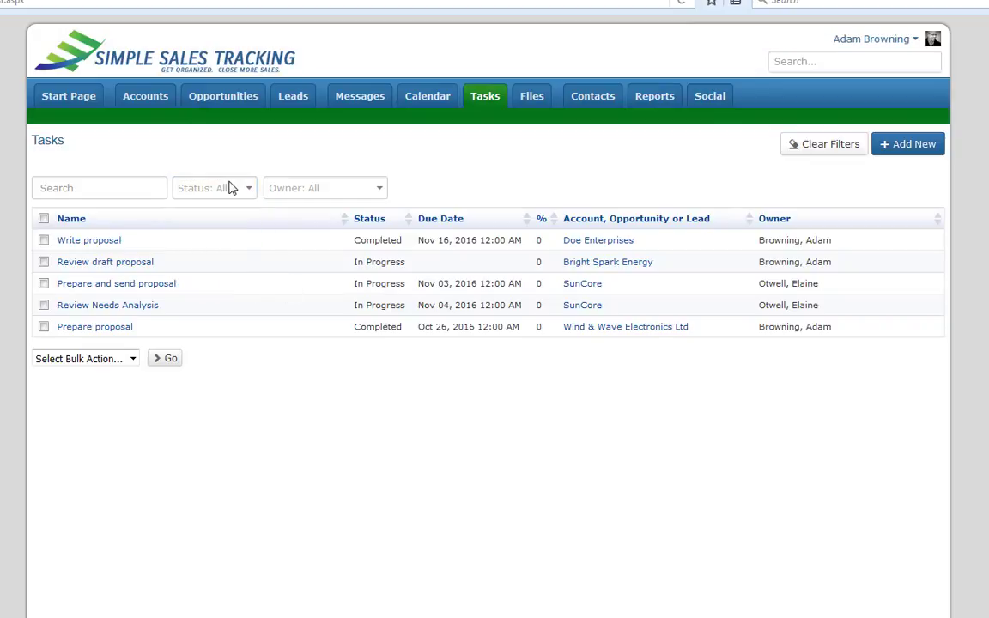
pyautogui.click(230, 188)
pyautogui.click(227, 241)
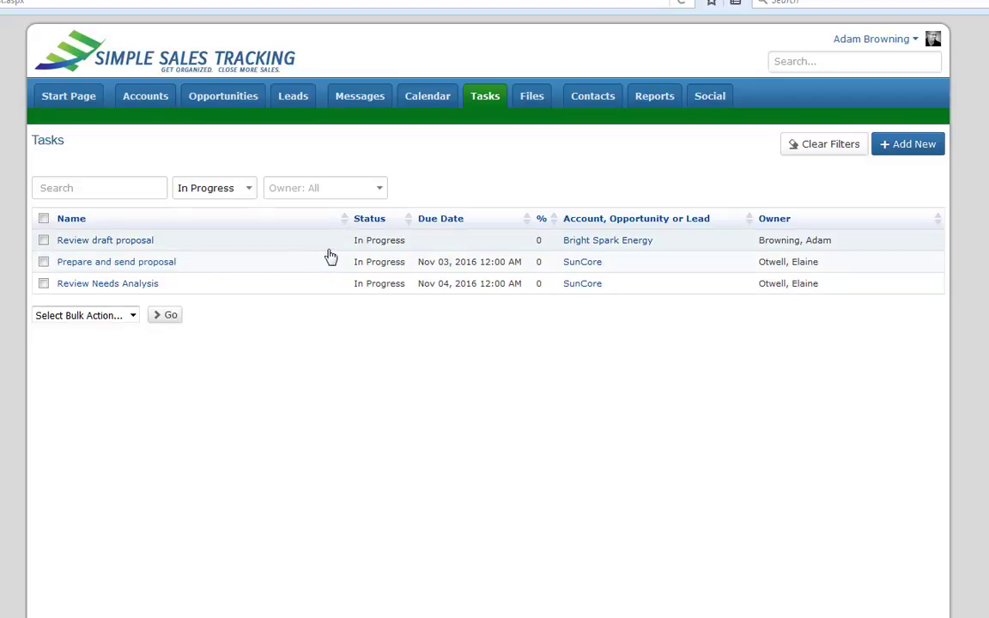
# Step: Examine the stored files and the Needs Analysis template under My Resources, and return to the accounts list
pyautogui.click(540, 103)
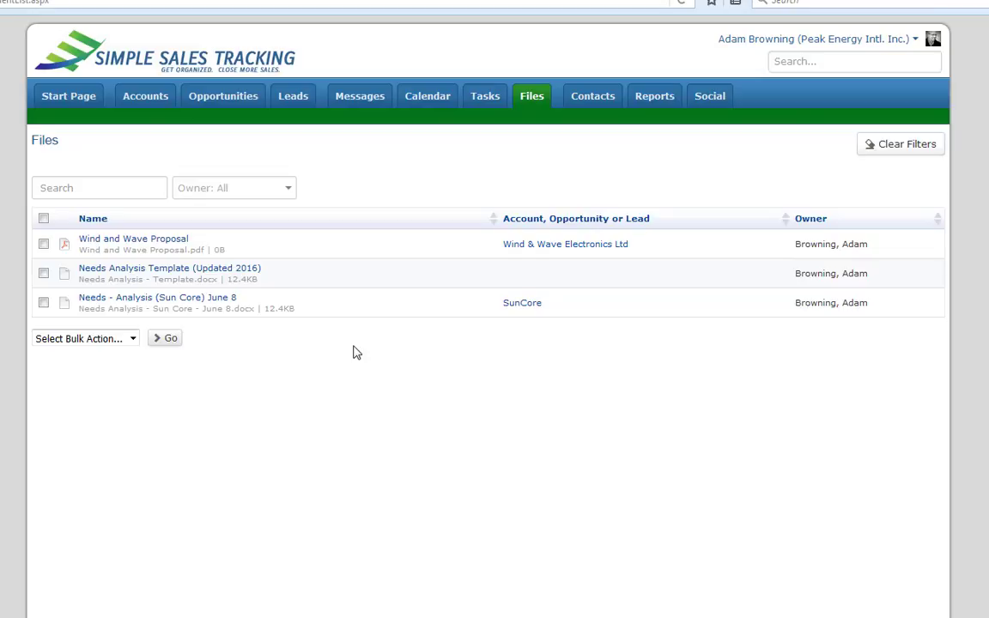
pyautogui.click(793, 43)
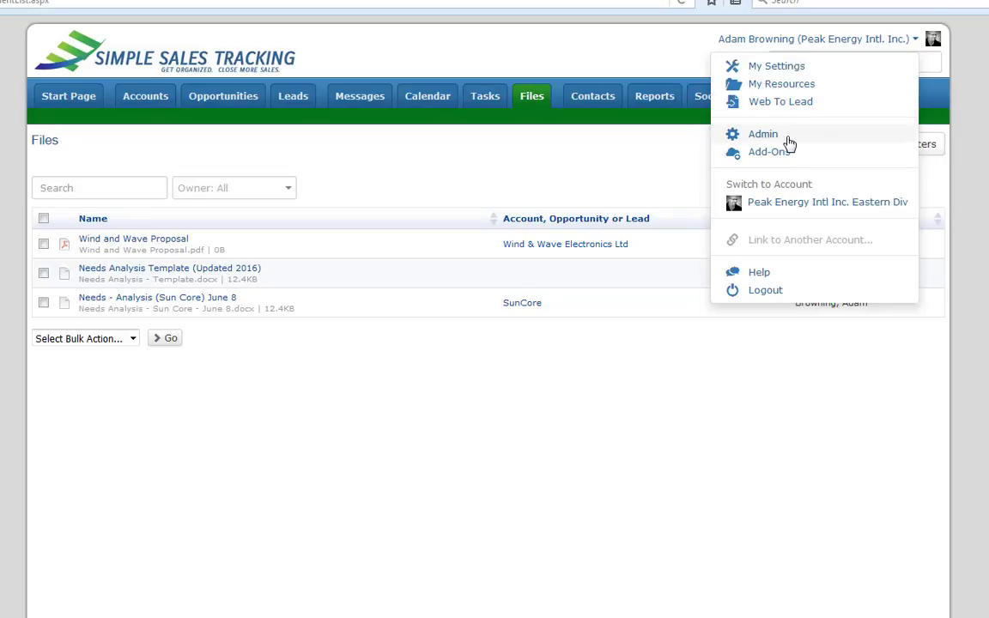
pyautogui.click(783, 86)
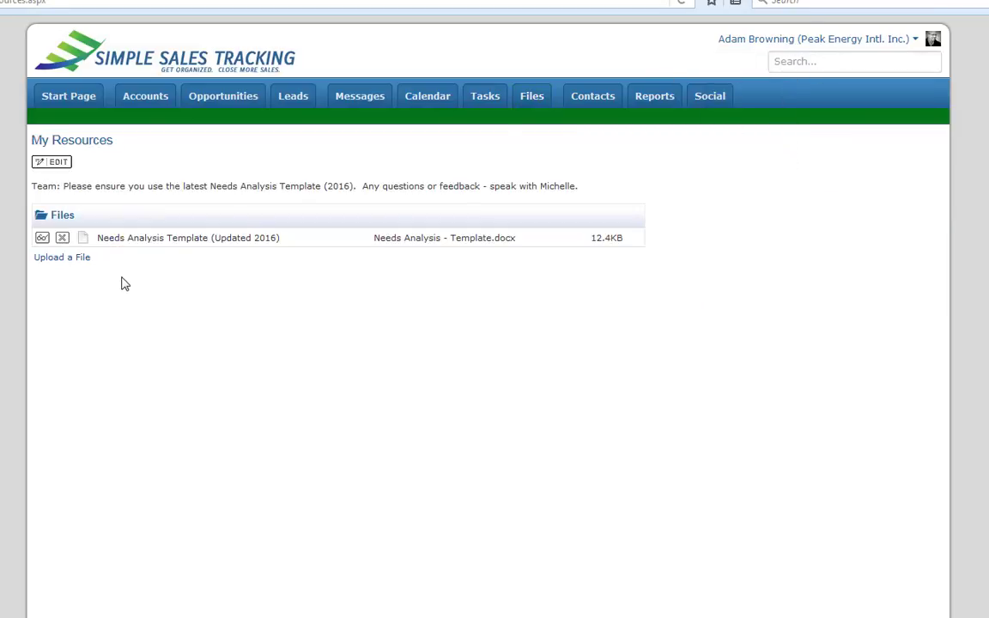
pyautogui.moveTo(99, 239); pyautogui.dragTo(265, 243)
pyautogui.click(335, 191)
pyautogui.click(146, 99)
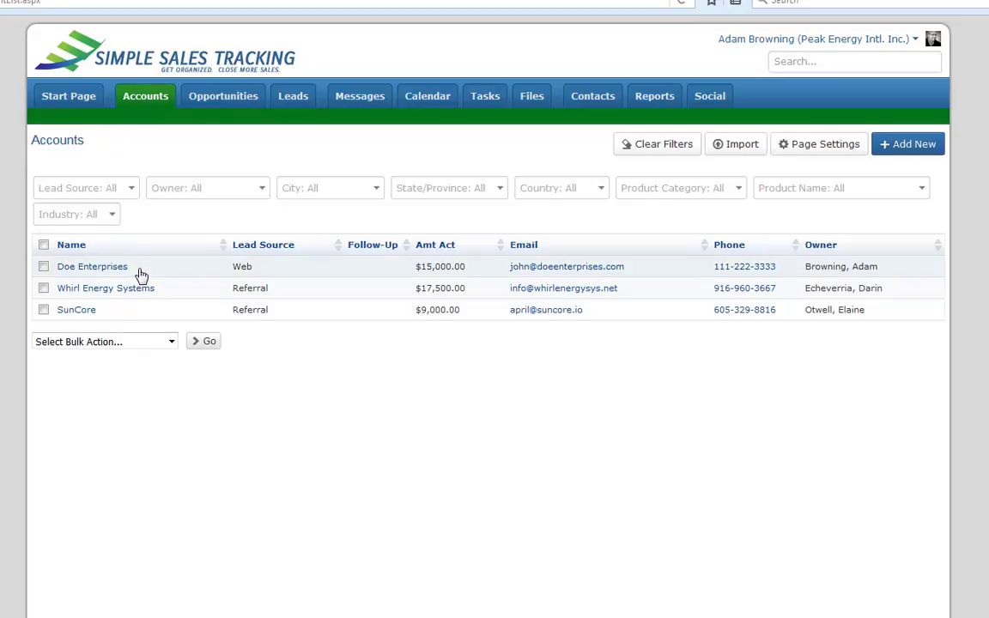